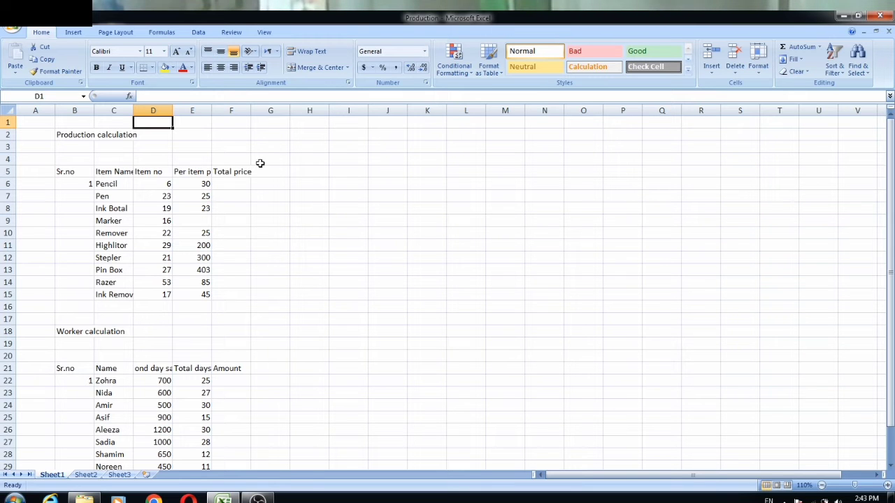
Step: Merge and centre A1:G4 for the Production calculation title, bold at size 18
click(106, 134)
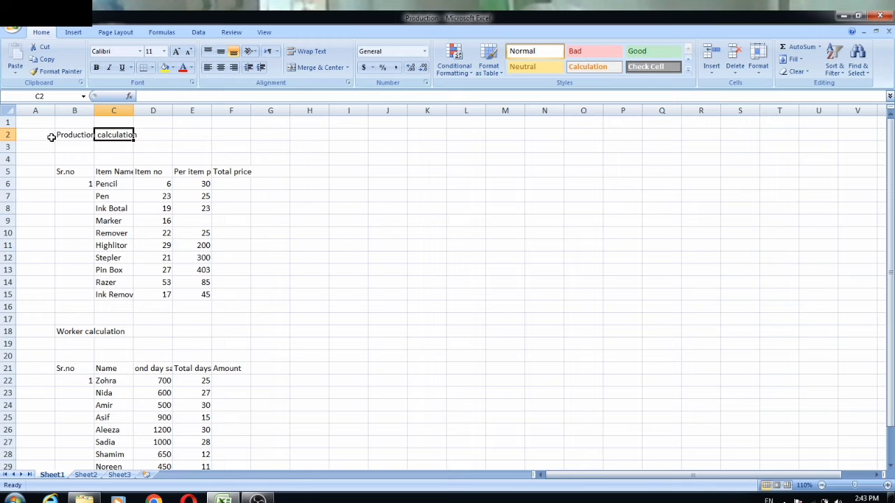
mouse_move(44, 121)
mouse_down()
mouse_move(174, 158)
mouse_move(259, 166)
mouse_move(260, 157)
mouse_up()
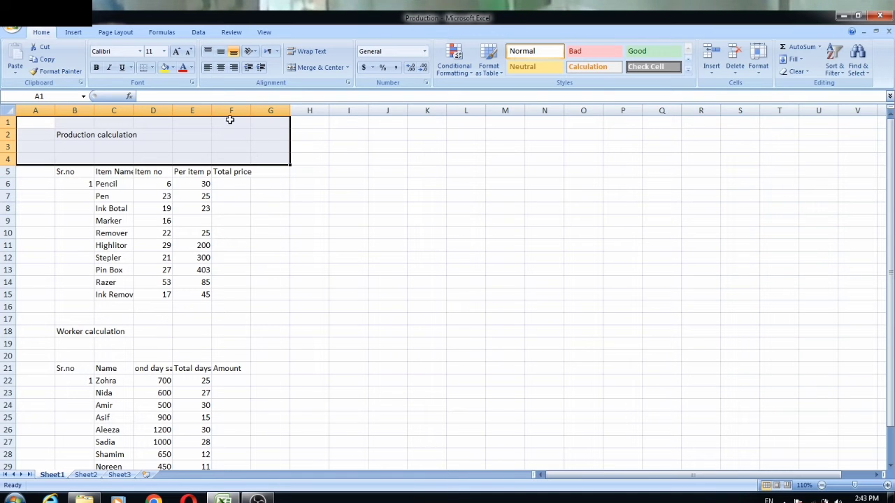
click(312, 72)
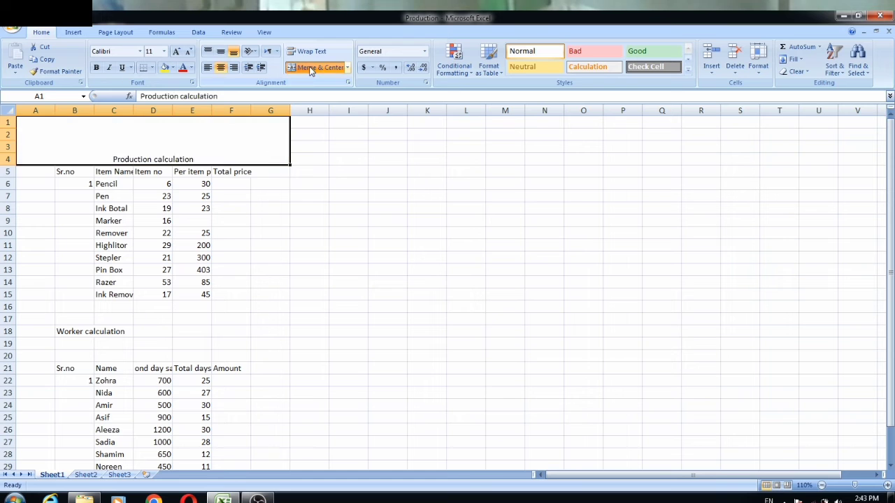
click(98, 69)
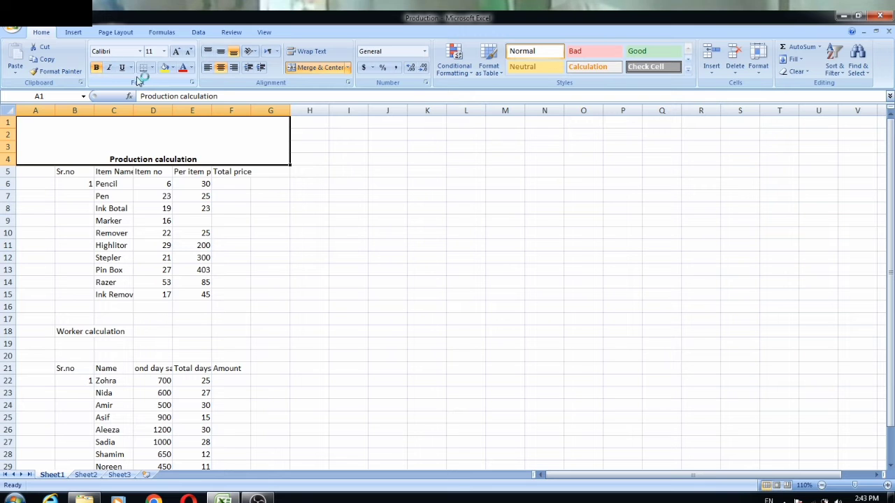
click(177, 53)
click(177, 53)
click(177, 53)
click(176, 52)
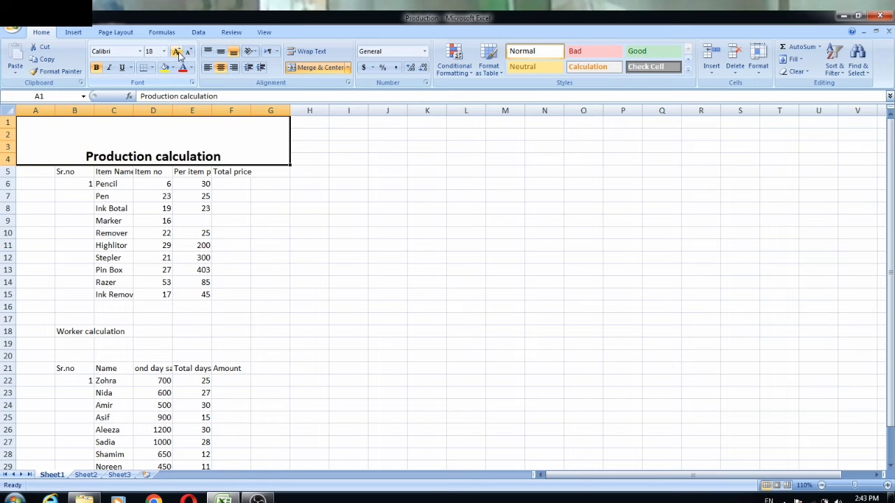
Step: Give the merged title a green fill colour
click(166, 70)
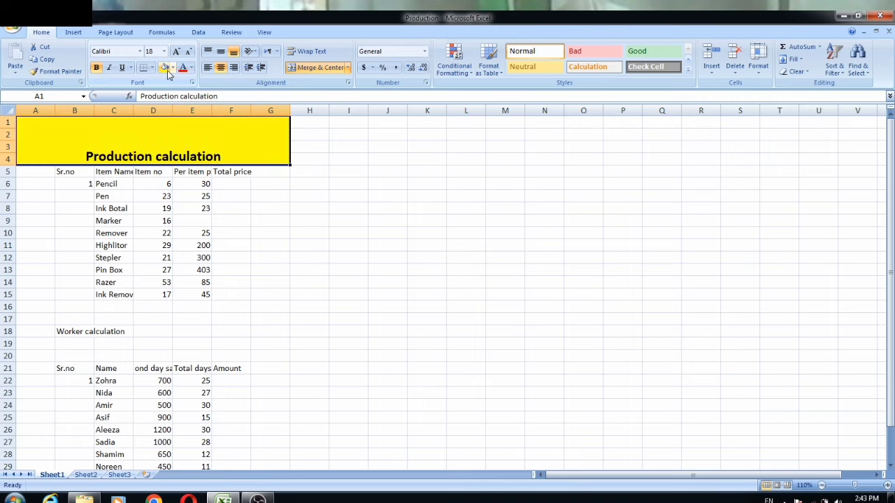
click(173, 68)
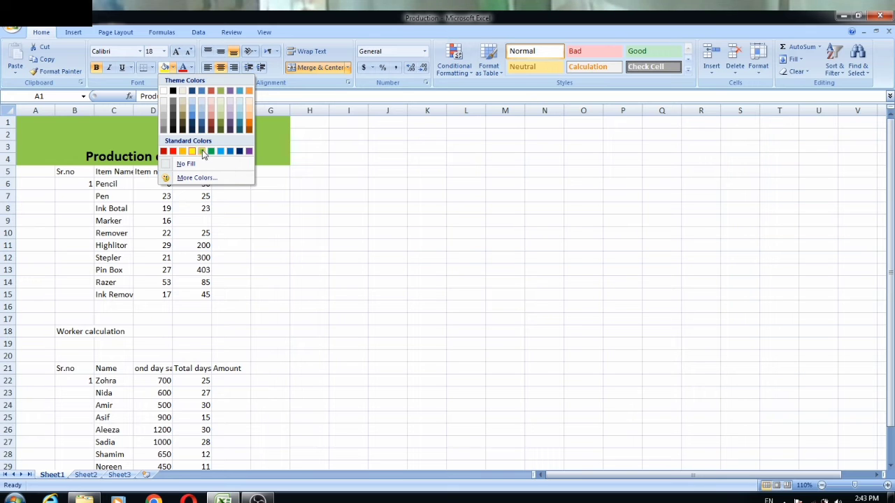
click(202, 151)
click(225, 183)
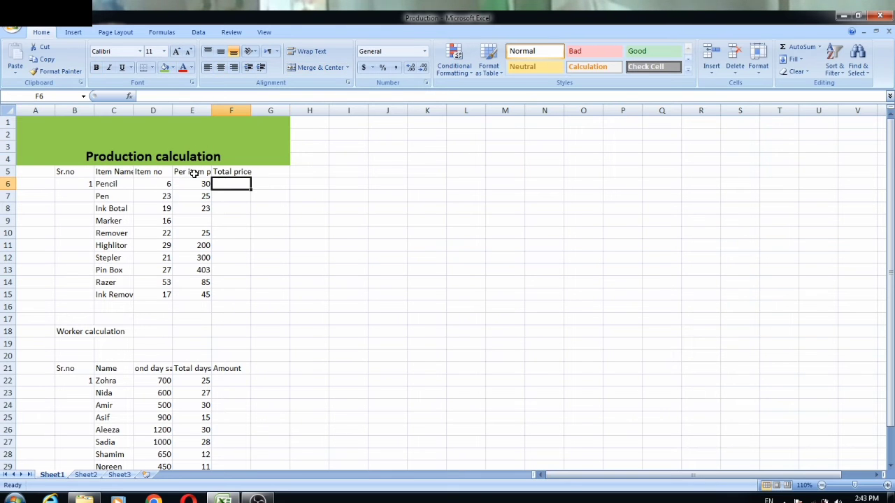
Step: Widen columns C and E so Item Name and Per item price show fully
click(83, 172)
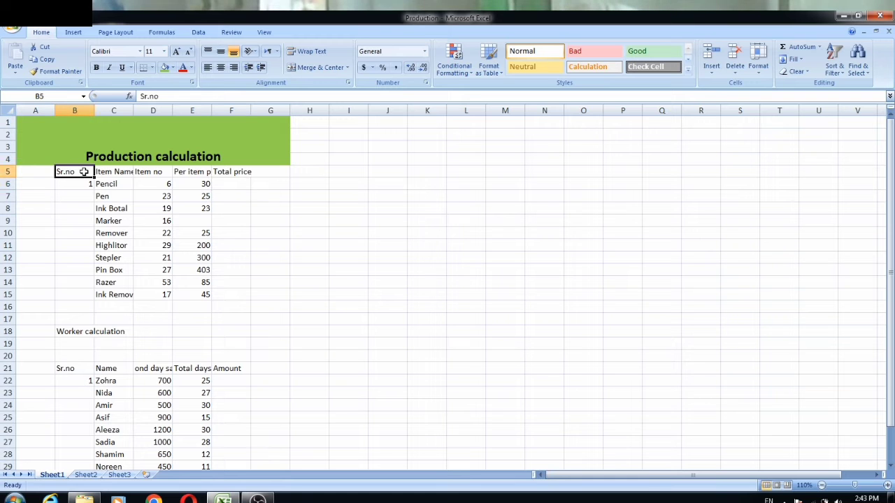
click(123, 174)
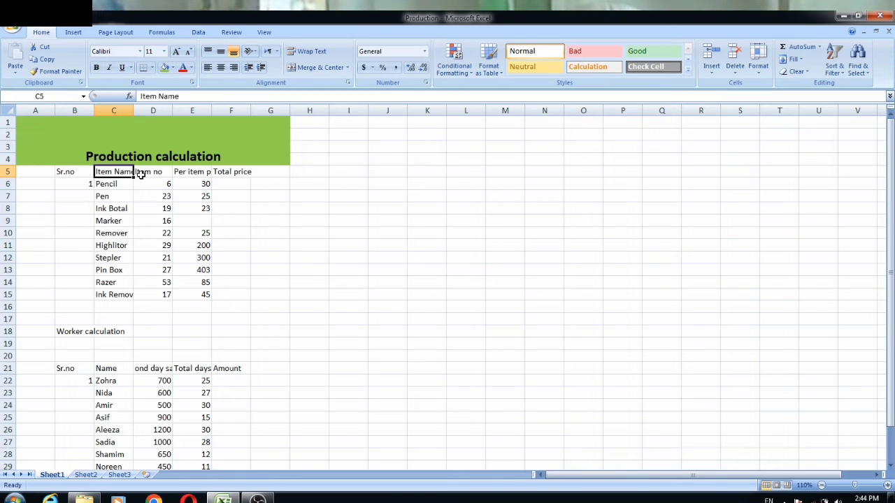
drag(133, 114, 147, 116)
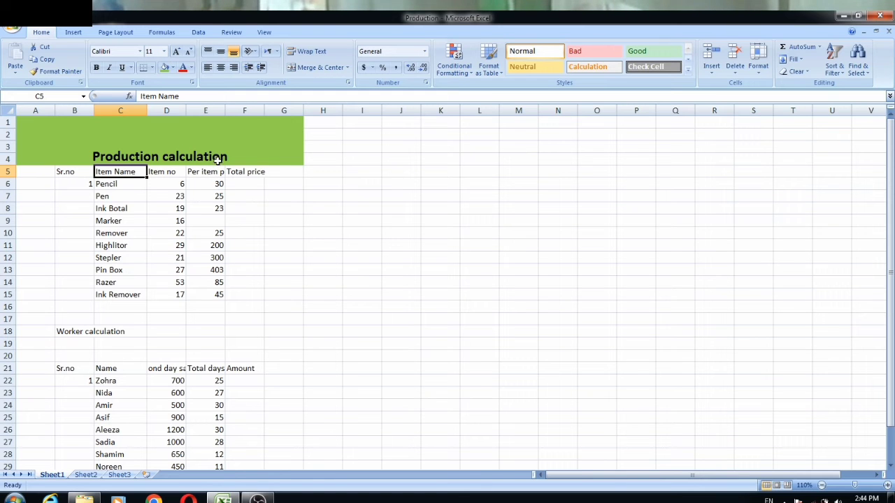
drag(225, 111, 245, 110)
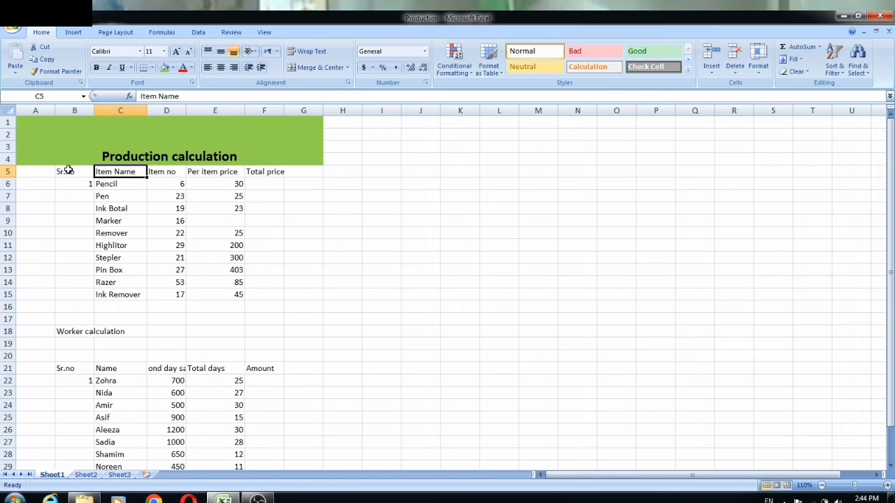
Step: Apply All Borders and a Thick Box Border to the table B5:F15
mouse_move(67, 169)
mouse_down()
mouse_move(279, 249)
mouse_move(274, 297)
mouse_up()
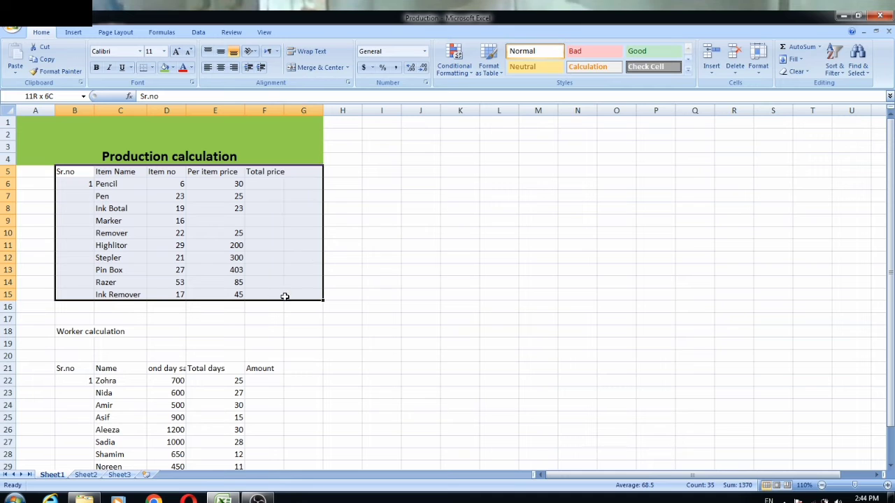
drag(275, 296, 266, 296)
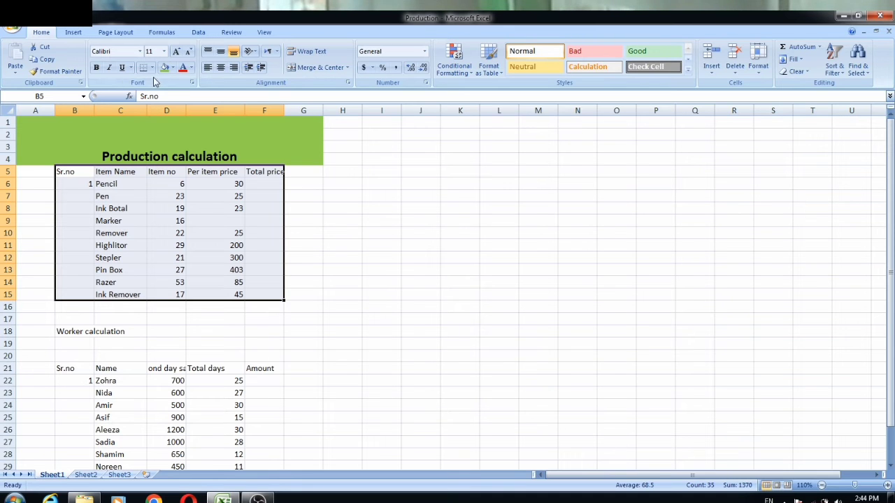
click(153, 68)
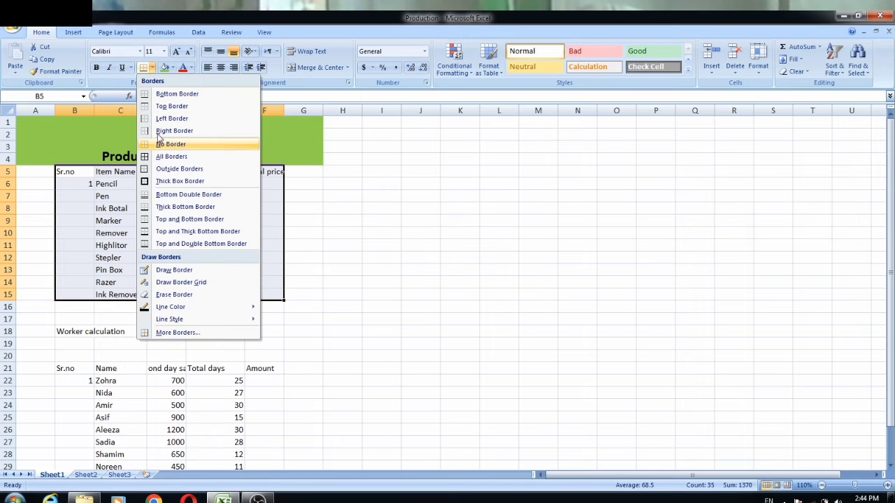
click(159, 158)
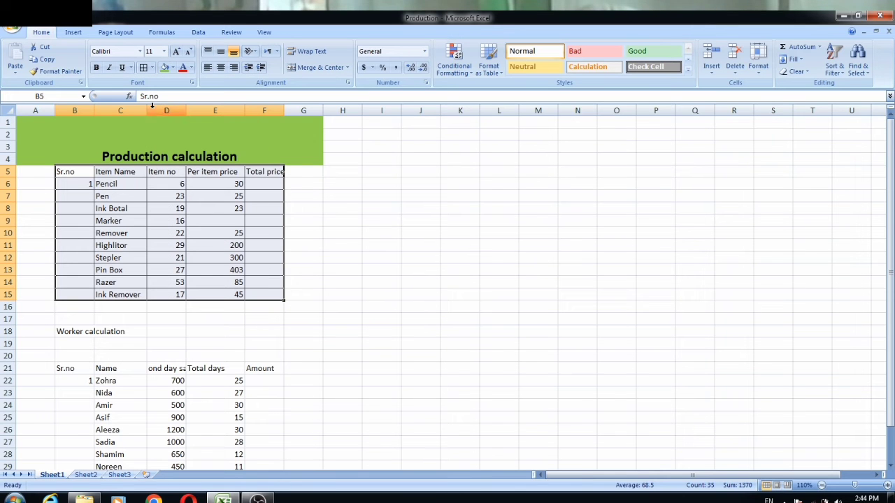
click(152, 68)
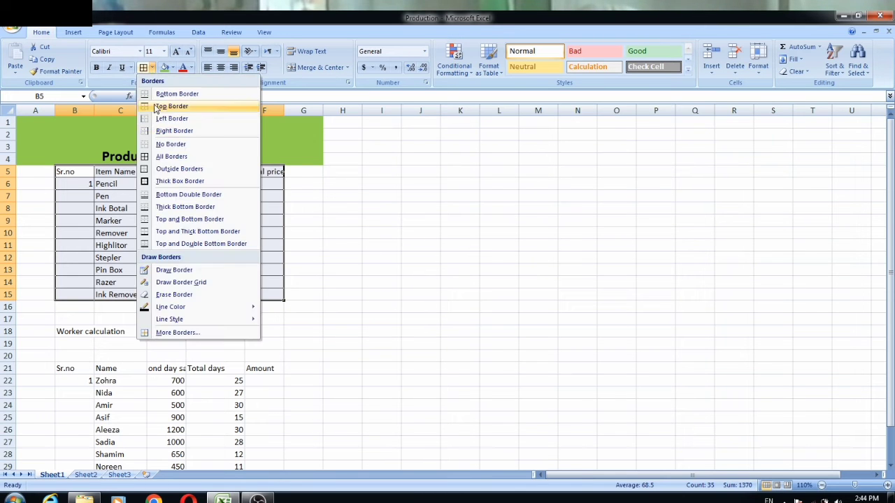
click(147, 183)
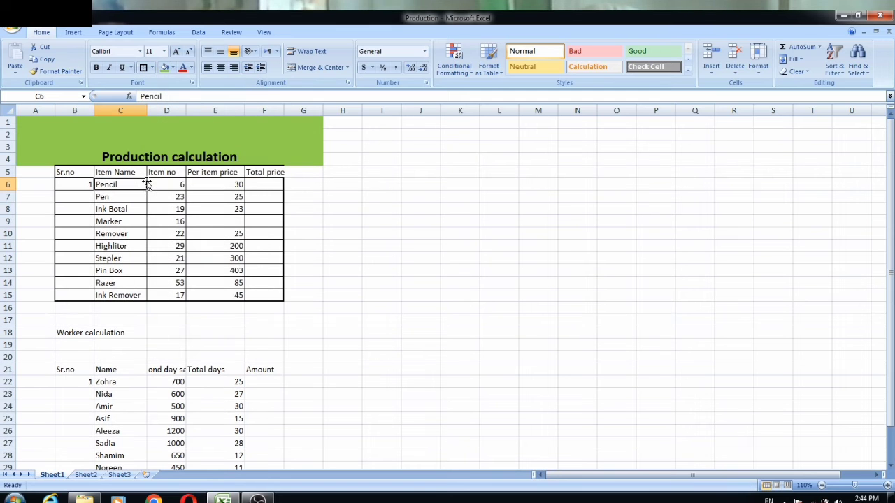
click(200, 210)
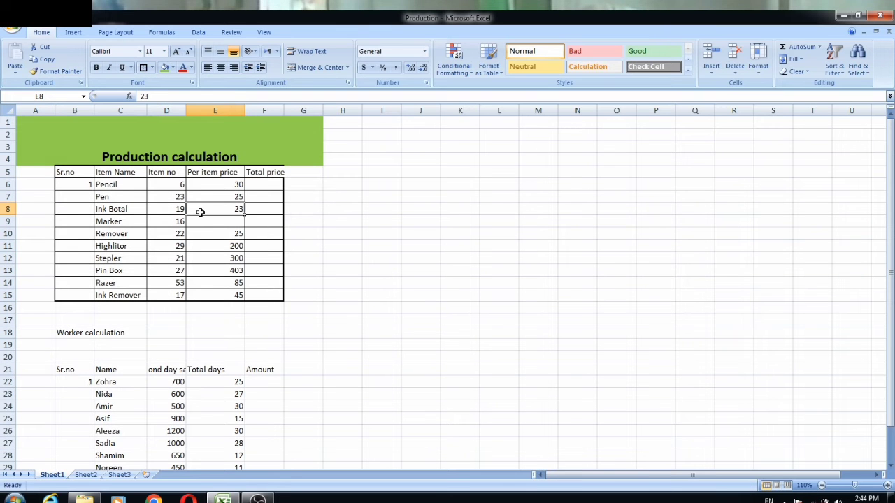
click(274, 175)
Step: Widen column F for Total price and enter 2 in B7
drag(285, 111, 290, 112)
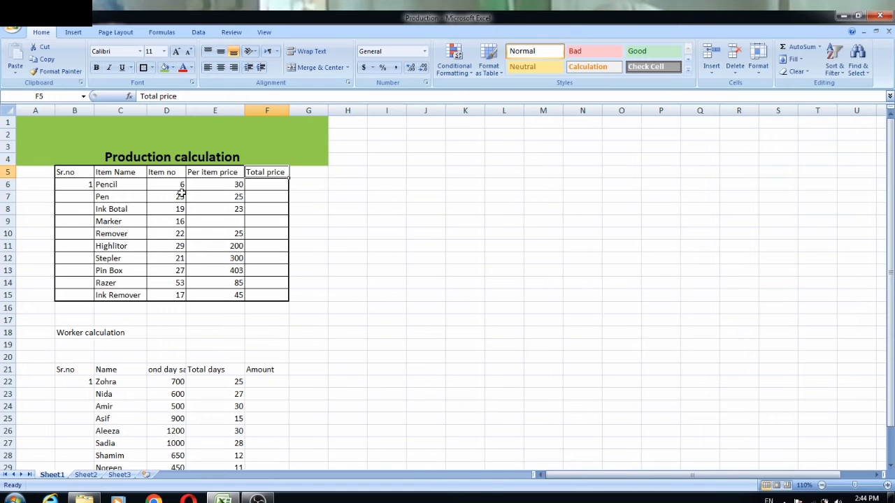
click(71, 186)
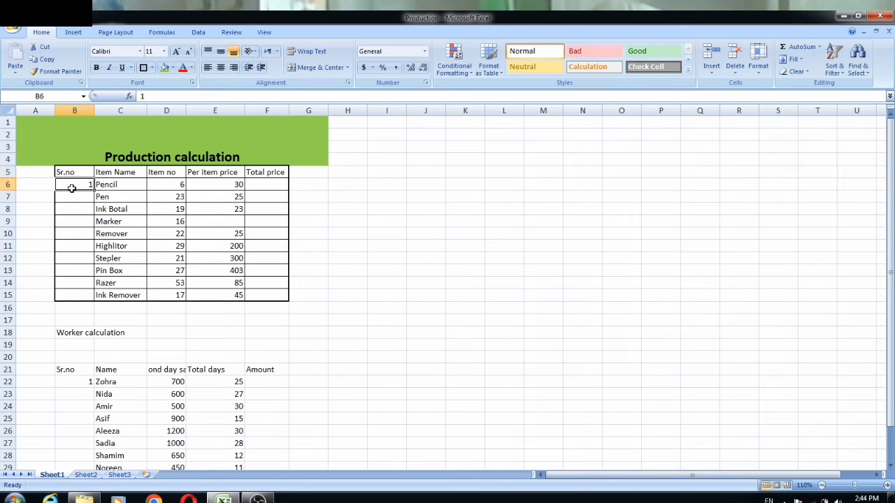
click(76, 201)
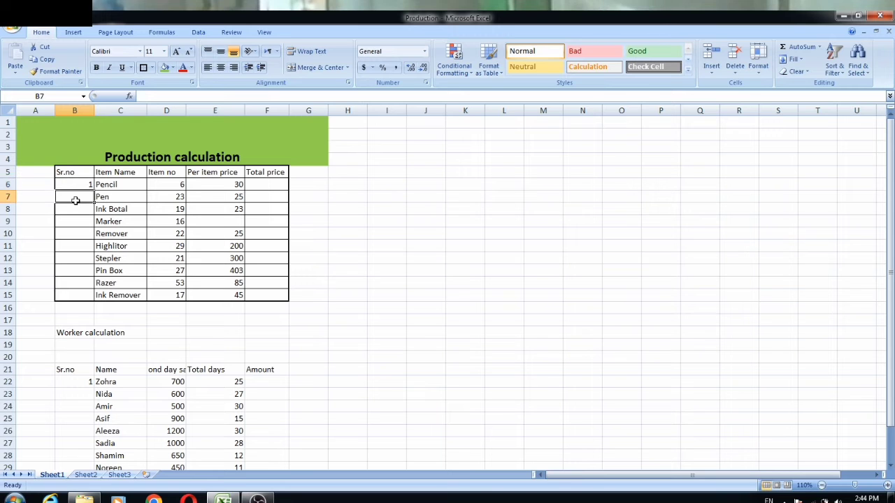
text(2)
key(Return)
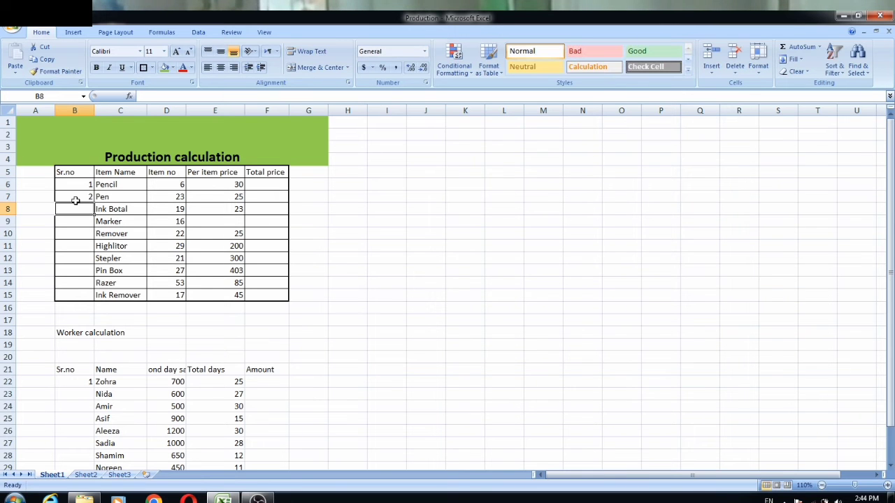
Step: Select B6:B7 (1 and 2) and fill the series down to 10 in B15
click(85, 183)
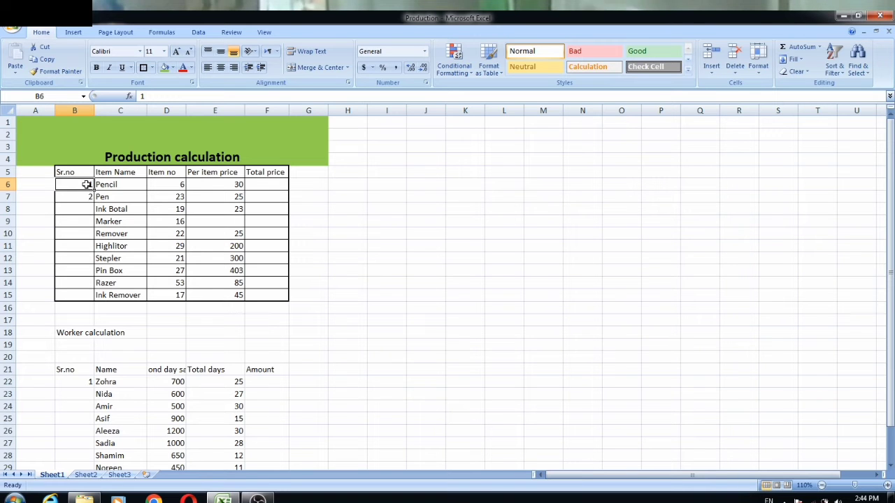
drag(86, 184, 85, 203)
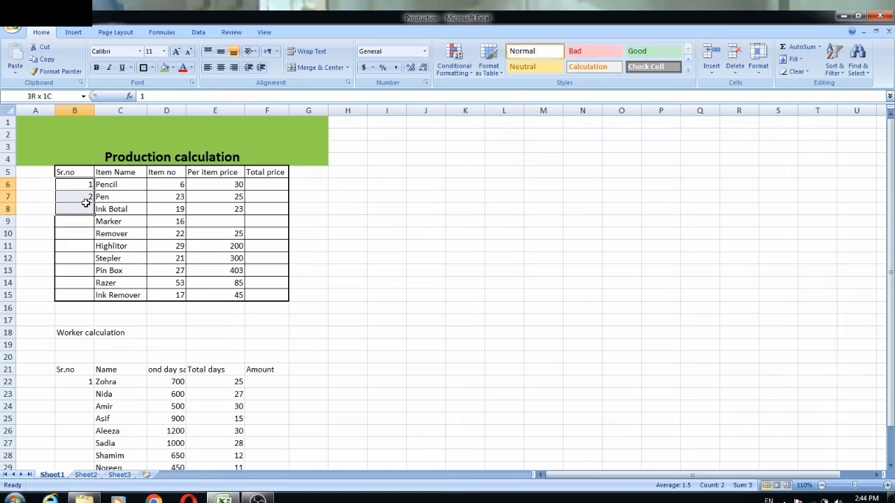
click(84, 196)
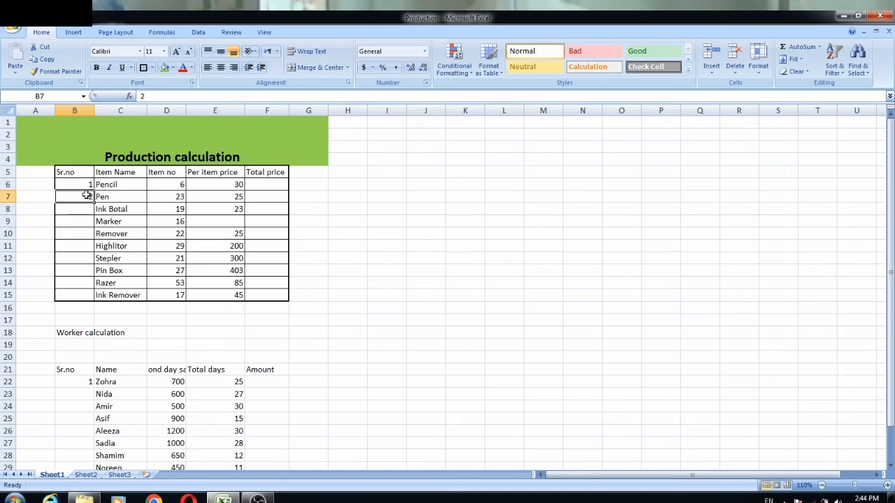
click(86, 183)
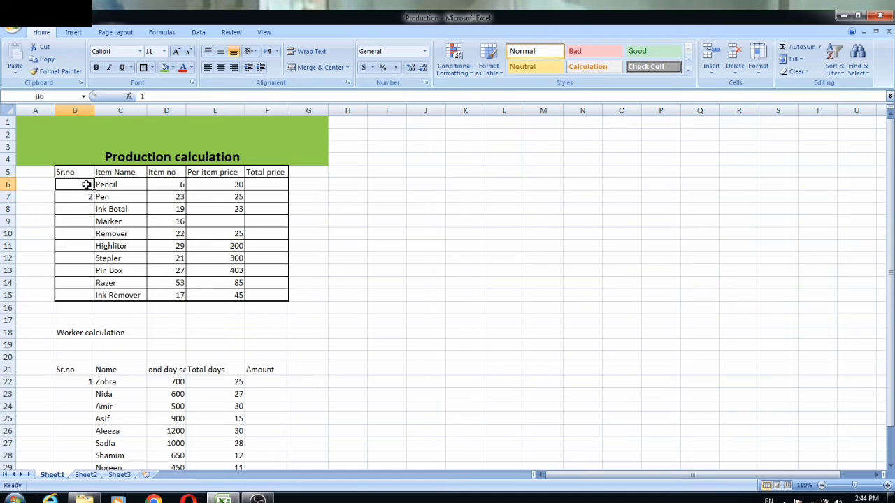
drag(86, 184, 88, 198)
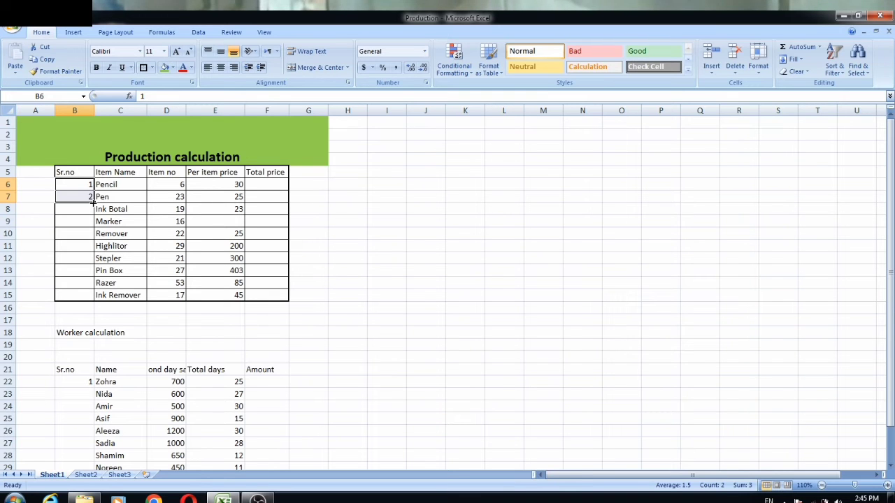
drag(93, 202, 95, 299)
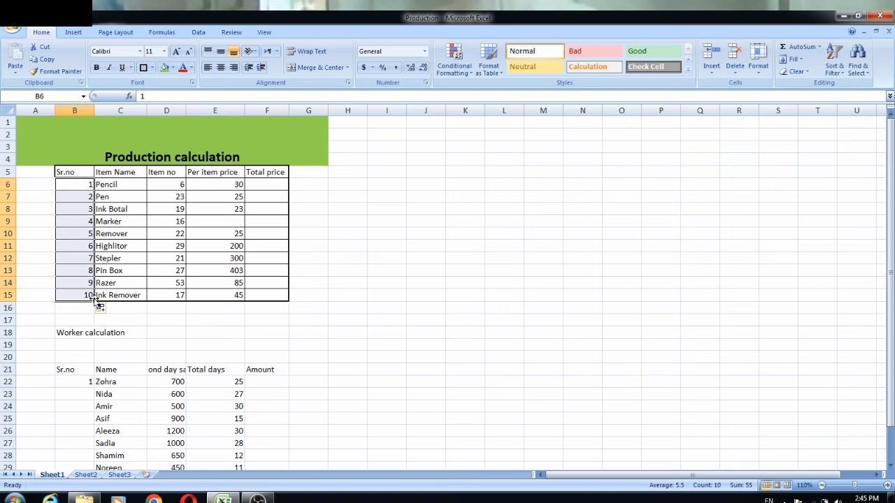
click(133, 293)
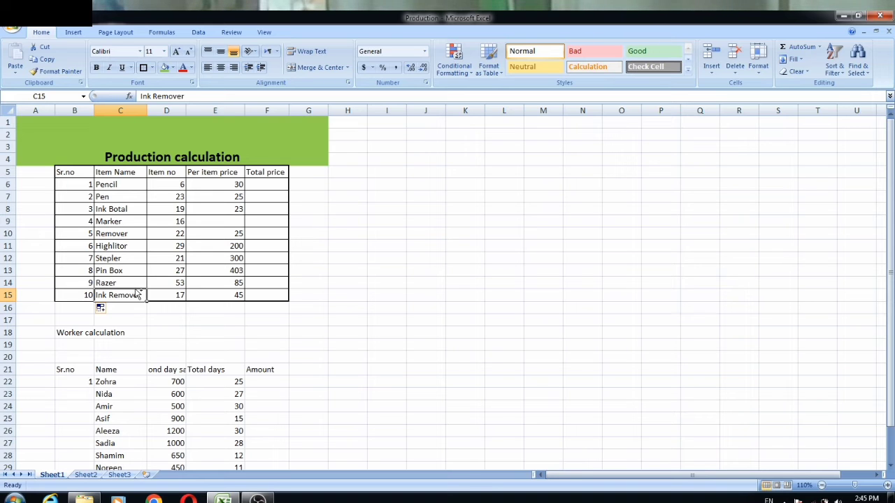
click(136, 290)
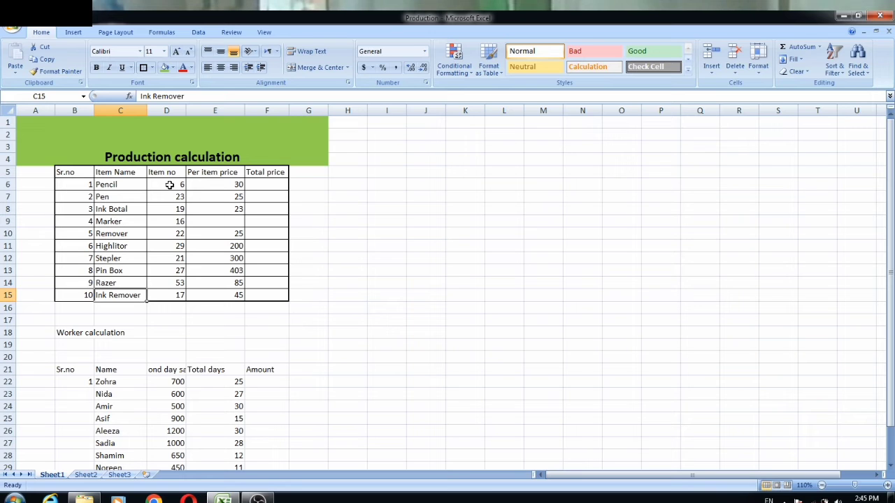
Step: Centre the Item no values D6:D15 vertically and horizontally
drag(169, 185, 171, 296)
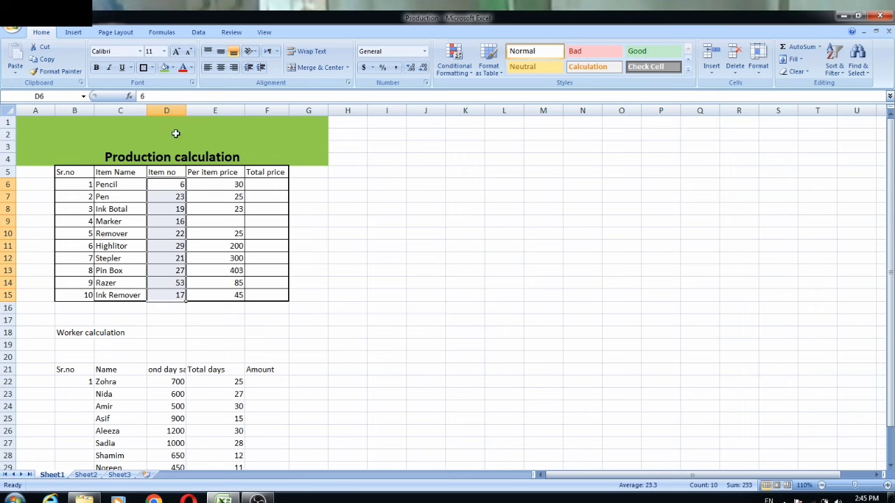
click(221, 55)
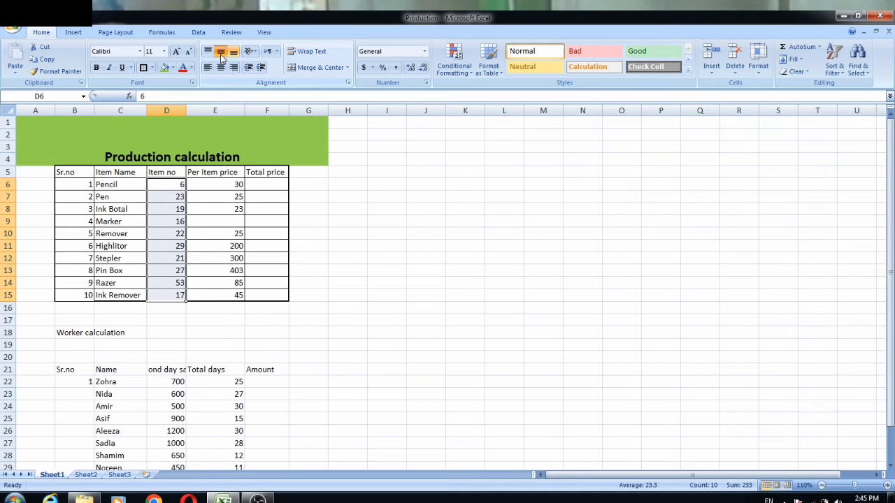
click(219, 67)
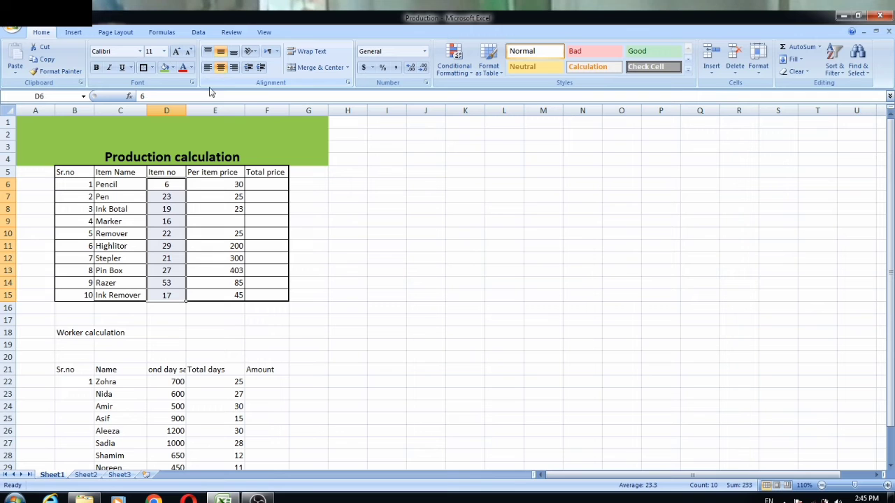
click(180, 231)
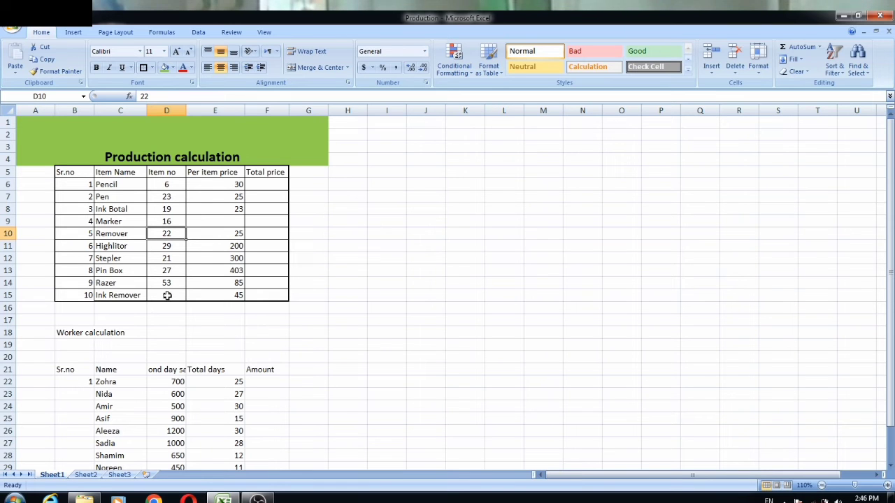
click(230, 219)
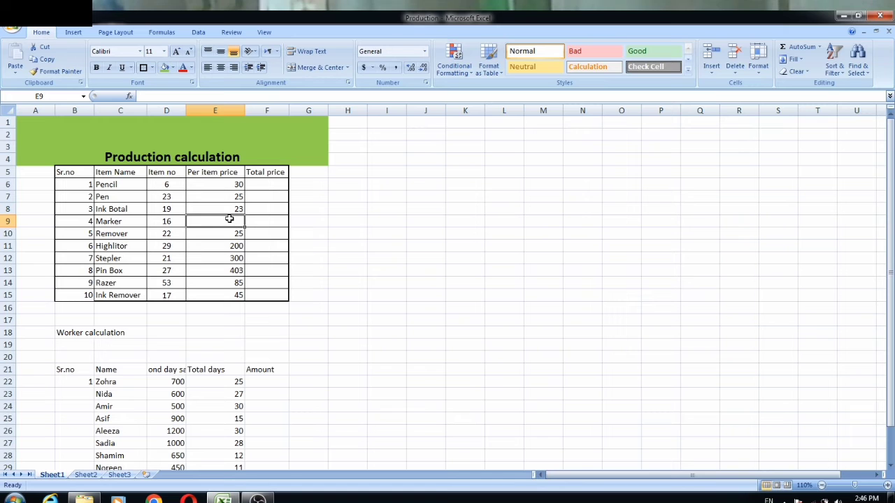
Step: Enter 10 as Marker's per item price in E9
text(10)
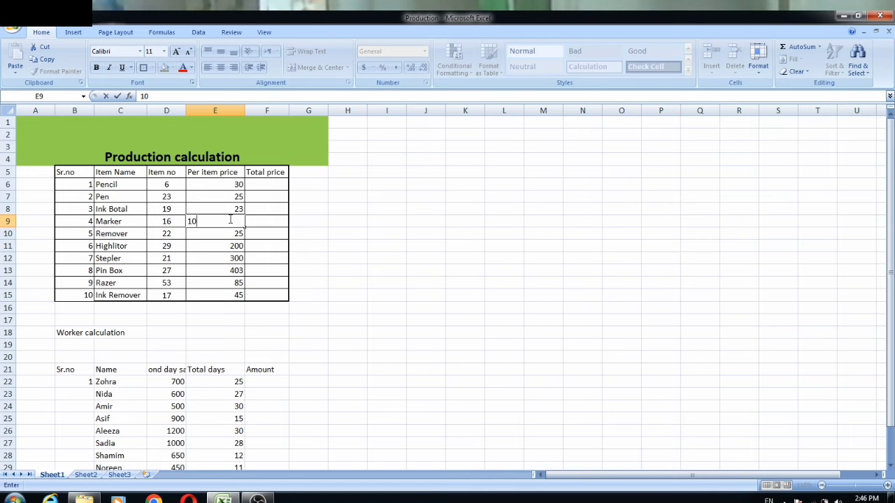
key(Return)
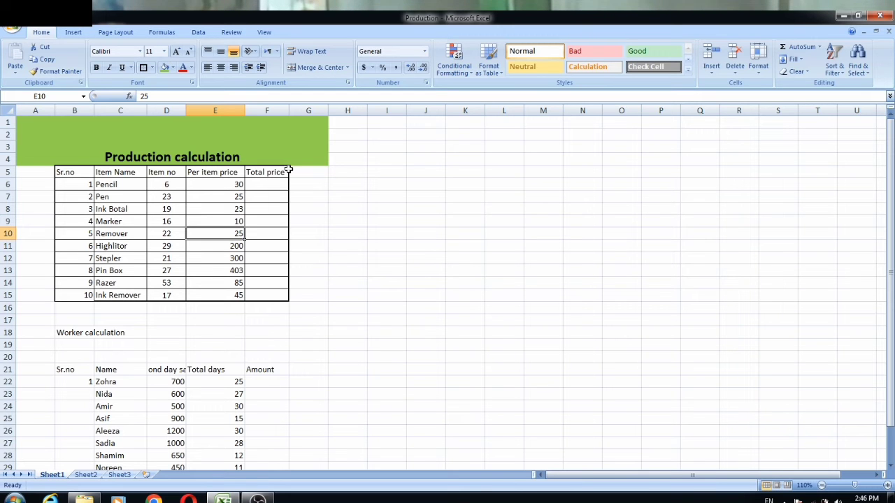
click(274, 183)
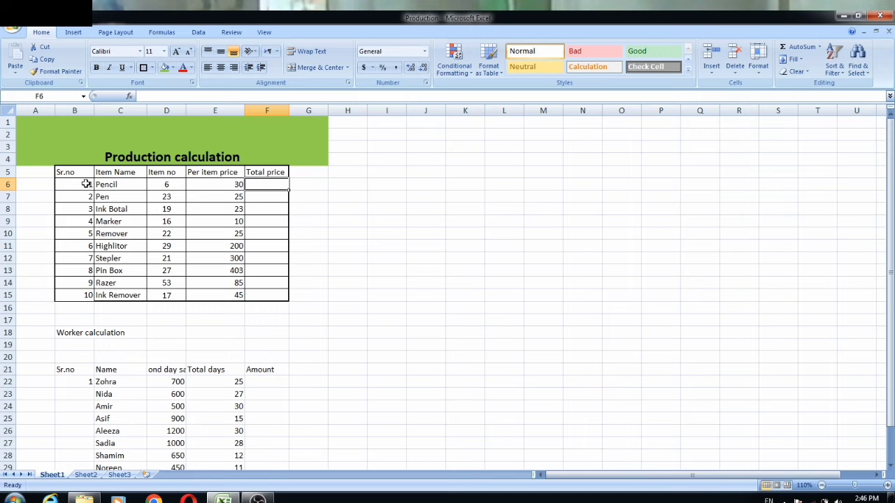
Step: Centre the Sr.no values in B6:B15
drag(86, 184, 84, 294)
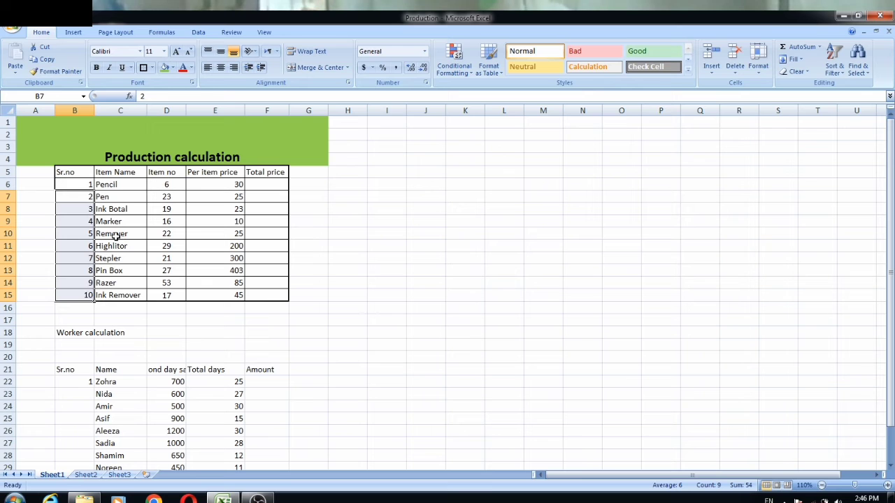
click(220, 72)
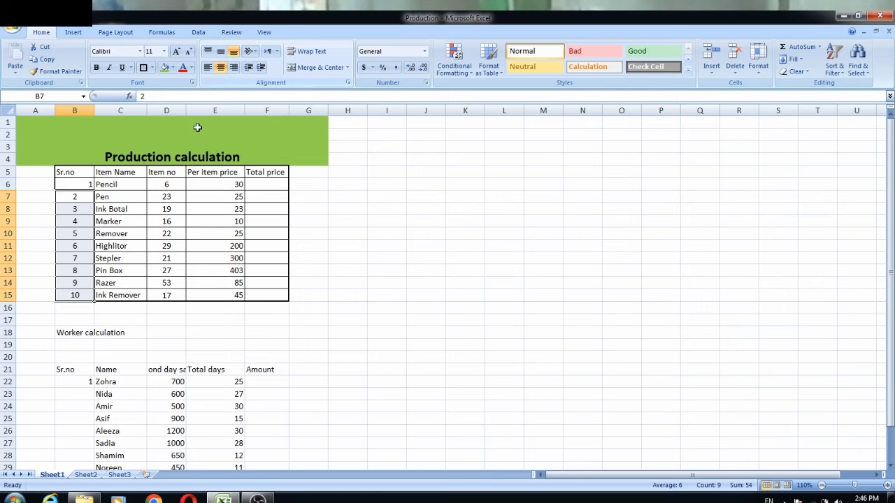
click(168, 232)
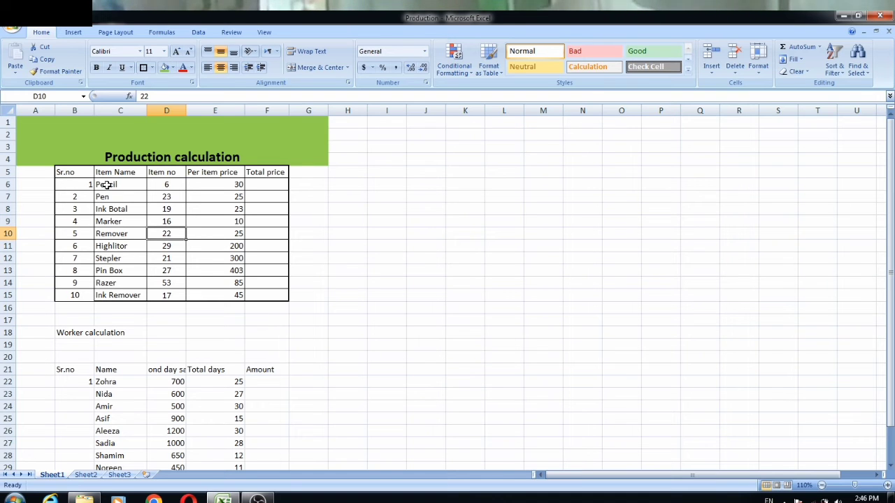
click(77, 185)
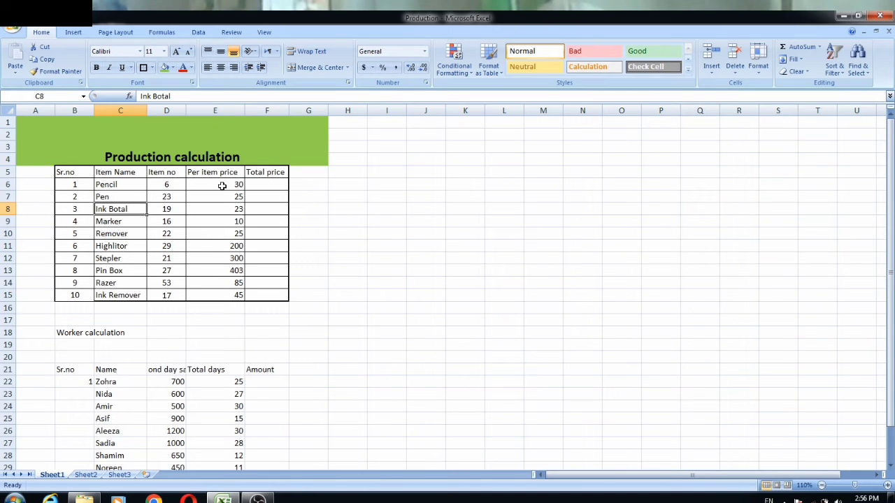
Step: Centre the Per item price values in E6:E15
click(222, 186)
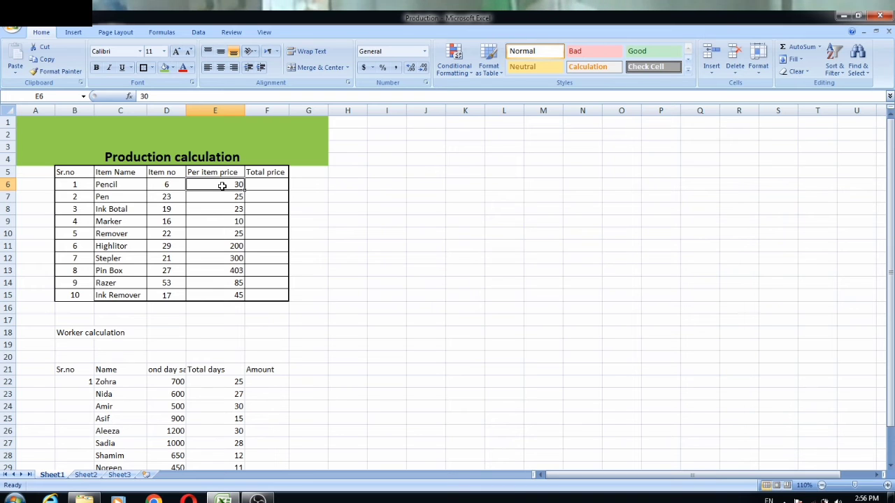
drag(222, 186, 235, 294)
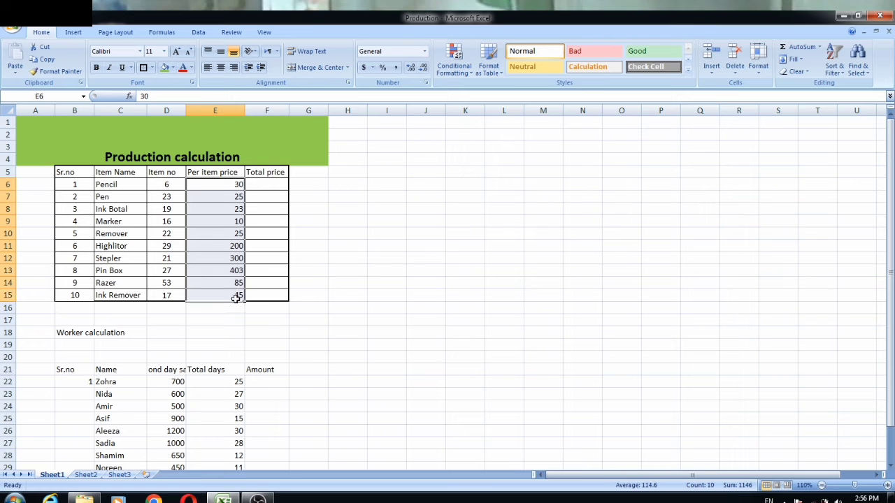
click(220, 70)
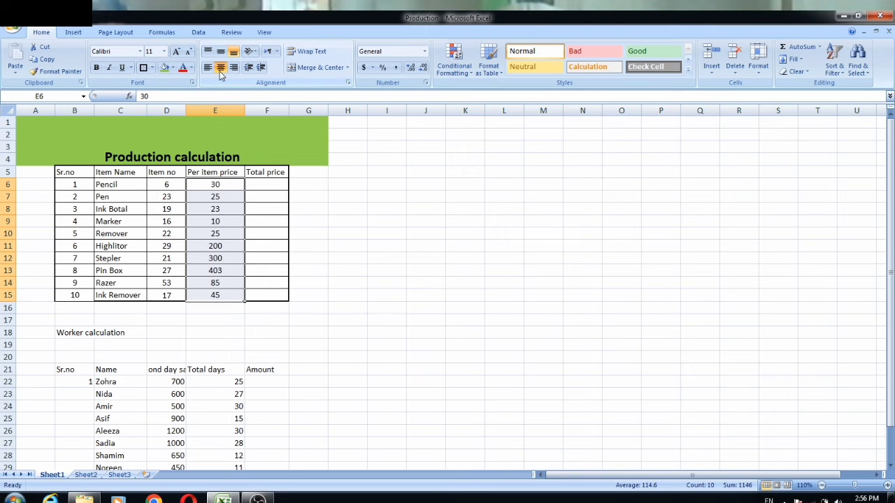
click(266, 184)
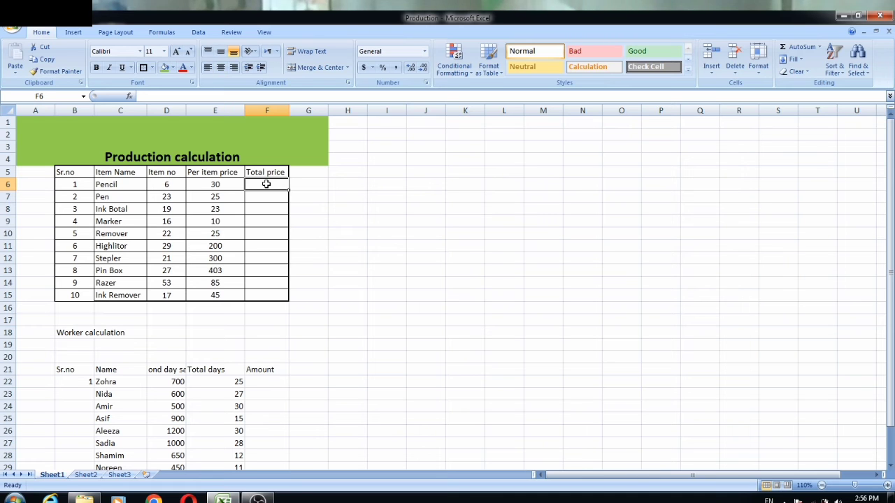
Step: Enter the formula =D6*E6 in F6 for Pencil's total price
text(=)
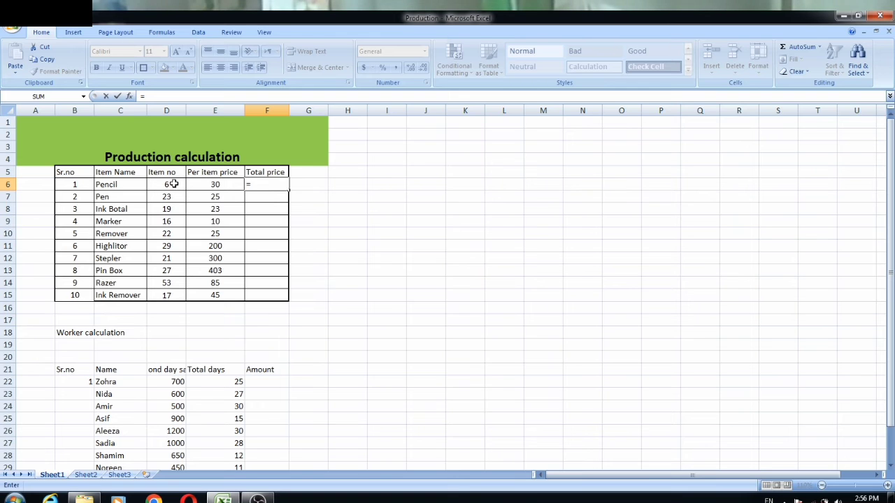
text(d6)
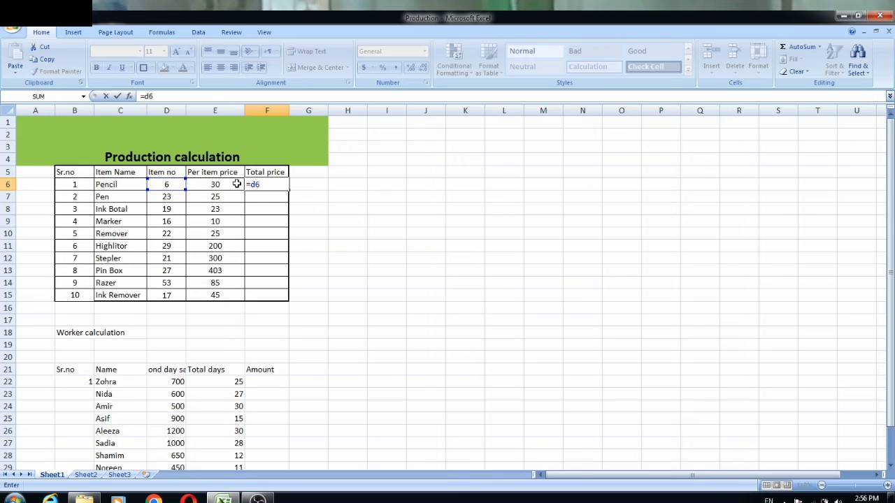
text(*)
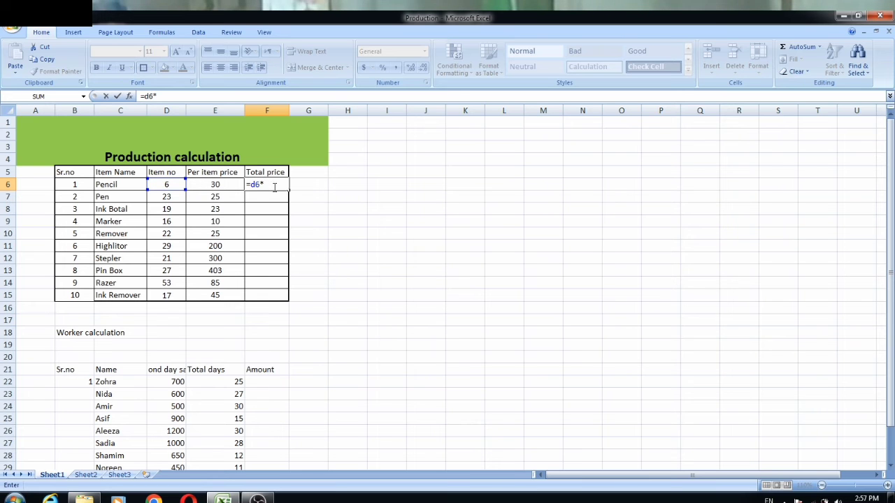
text(e)
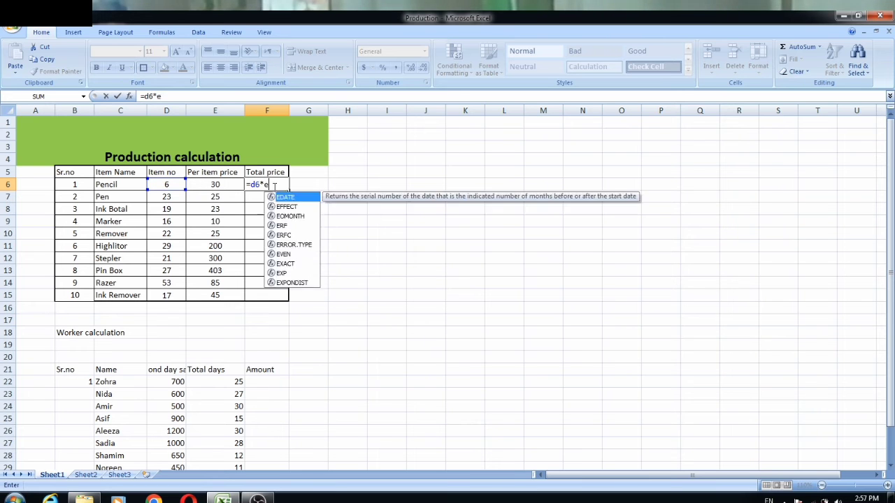
text(6)
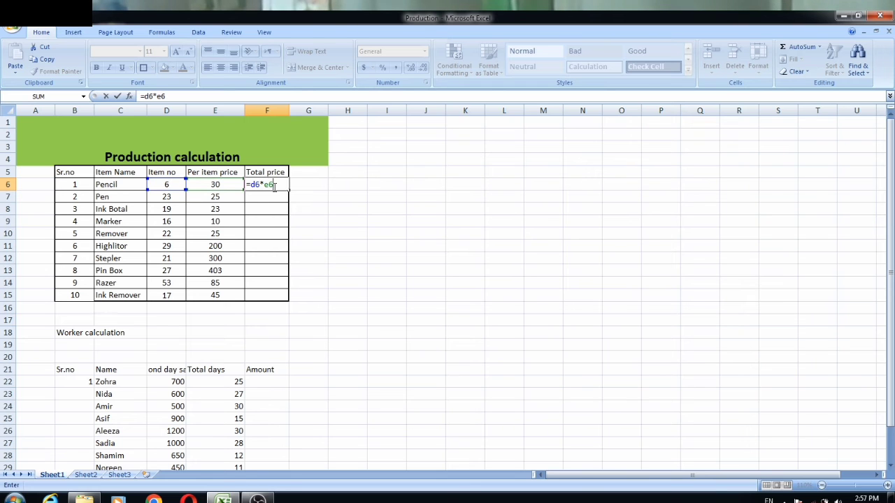
key(Return)
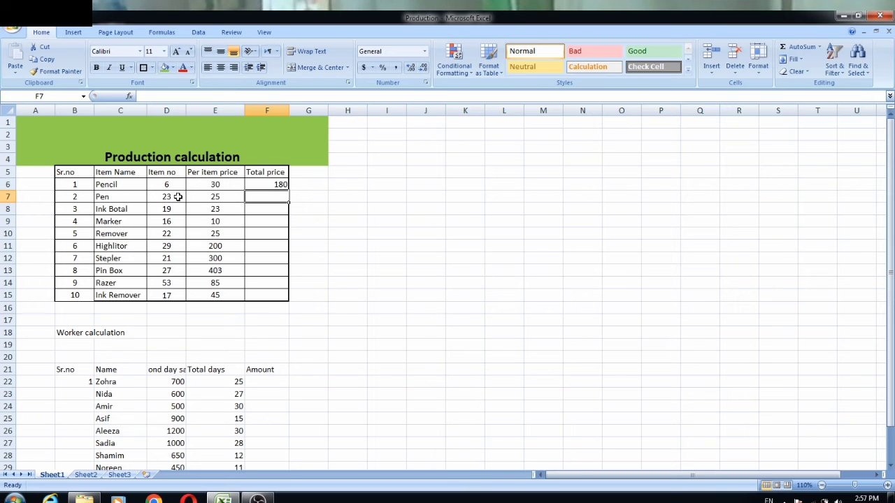
Step: Copy the F6 formula down through F15
click(269, 187)
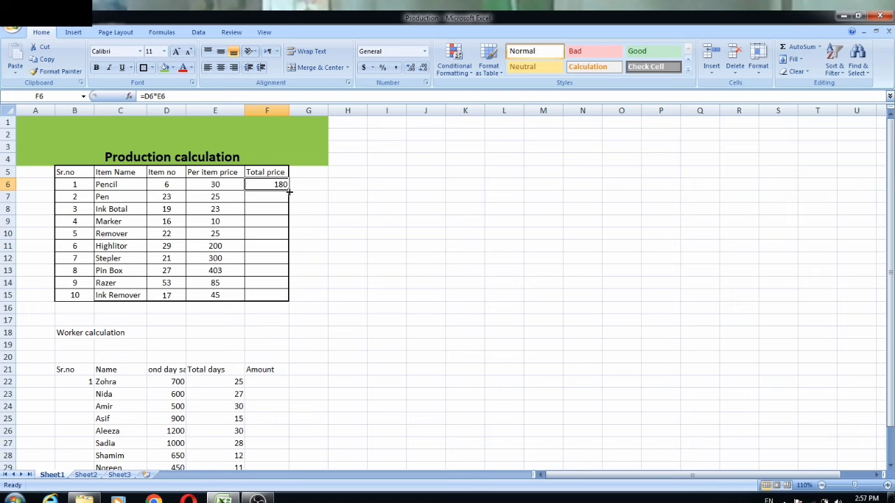
drag(289, 190, 283, 296)
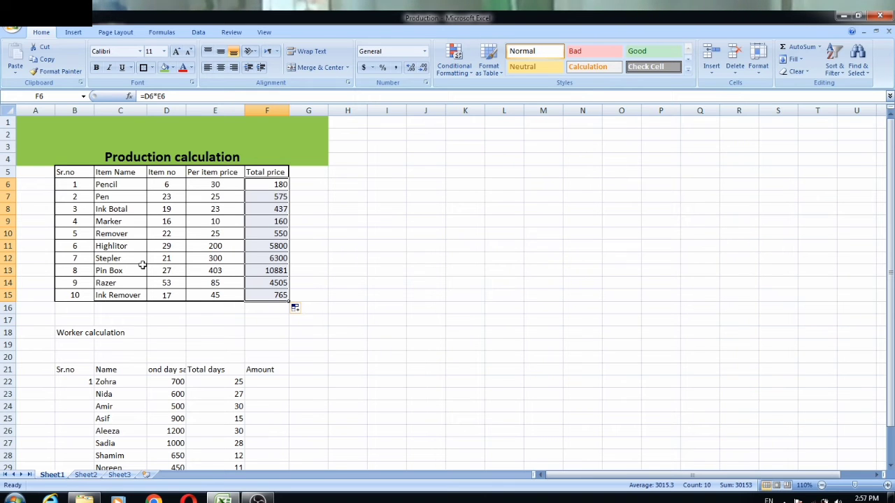
click(133, 241)
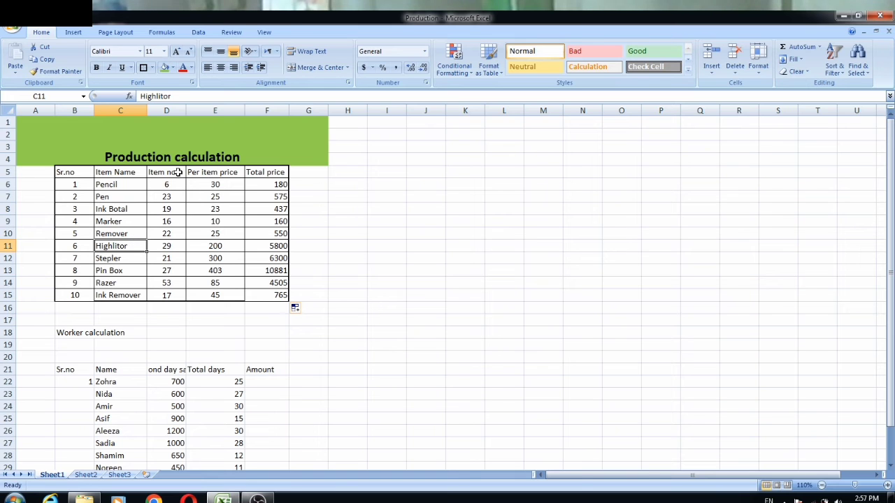
Step: Enter =SUM(D6:D15) in D16 to total the Item no column
click(171, 310)
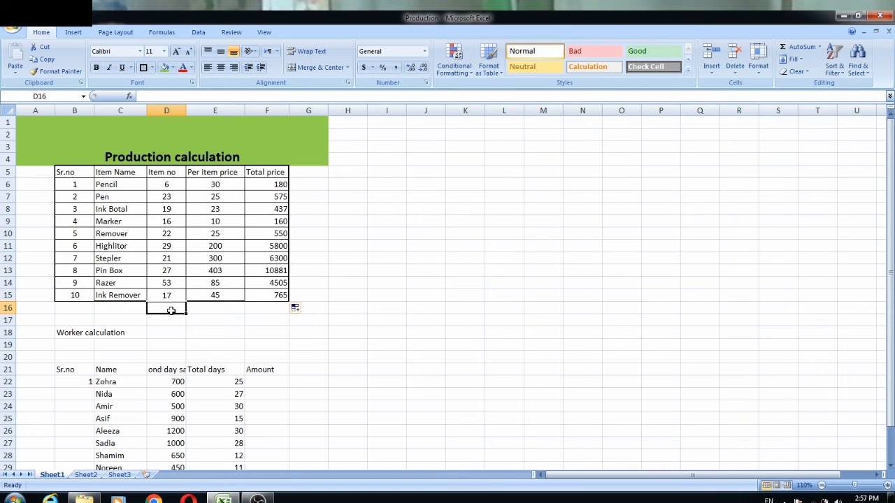
text(=)
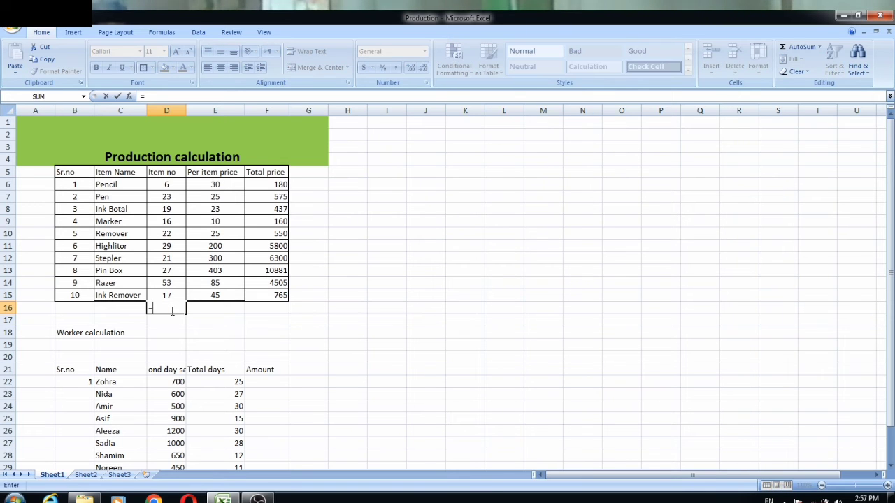
text(sum)
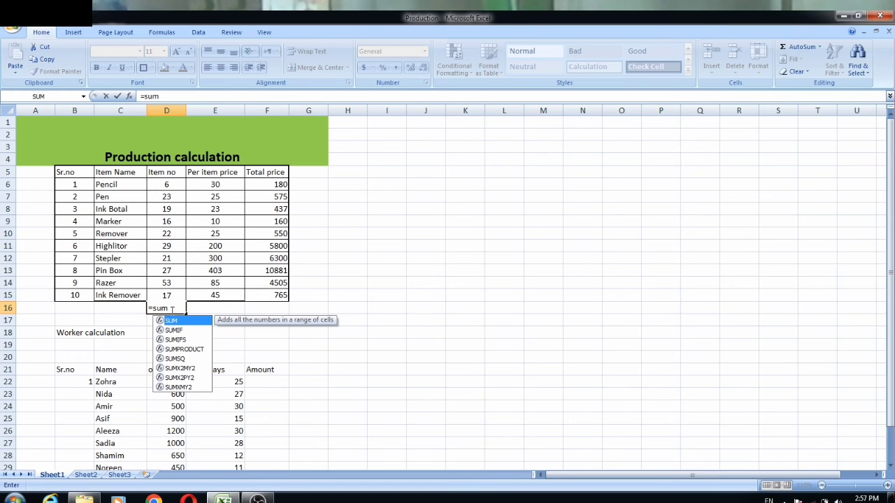
text(()
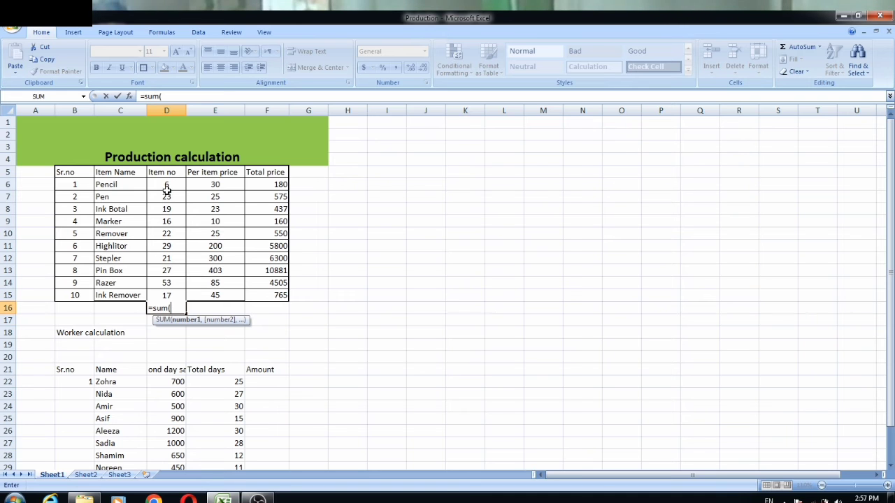
text(d)
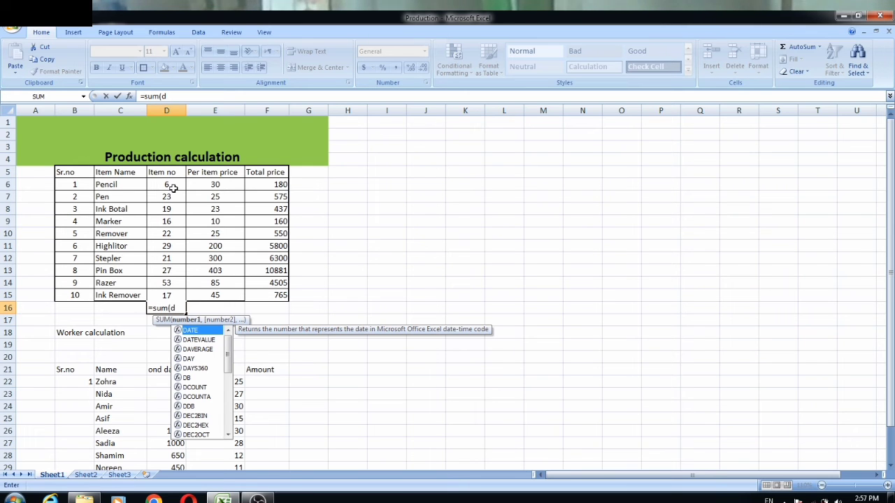
text(6)
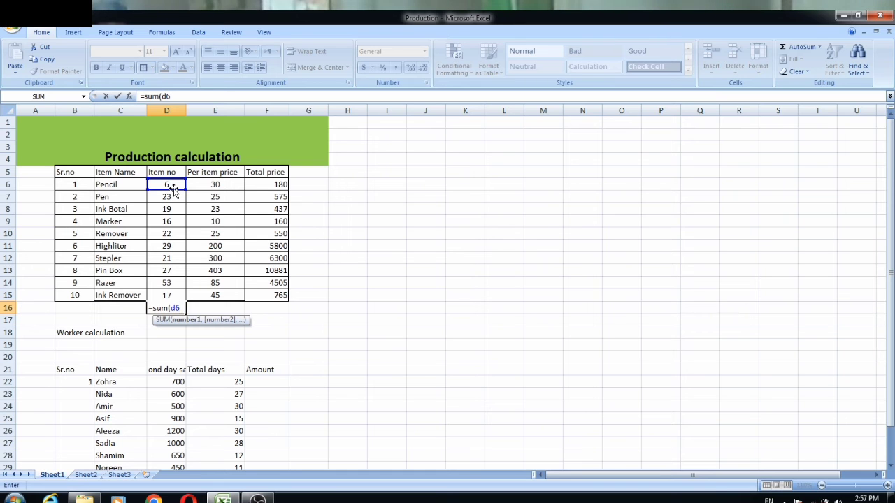
text(:)
text(d)
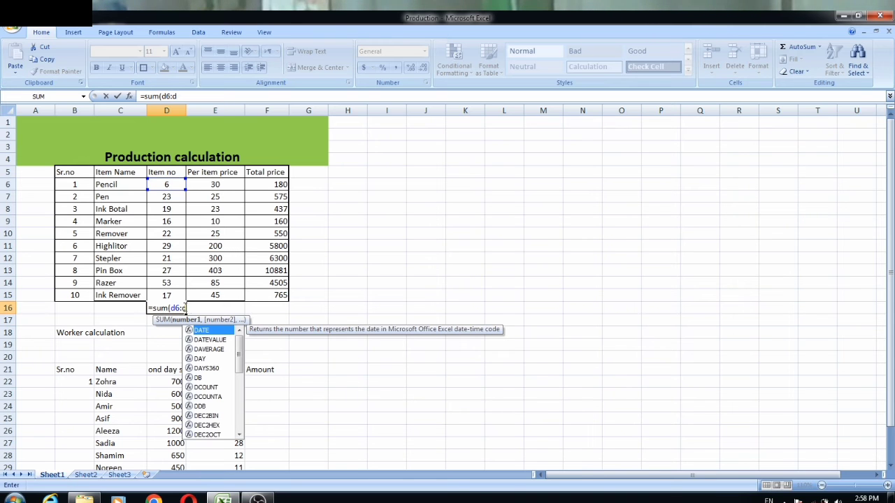
text(15)
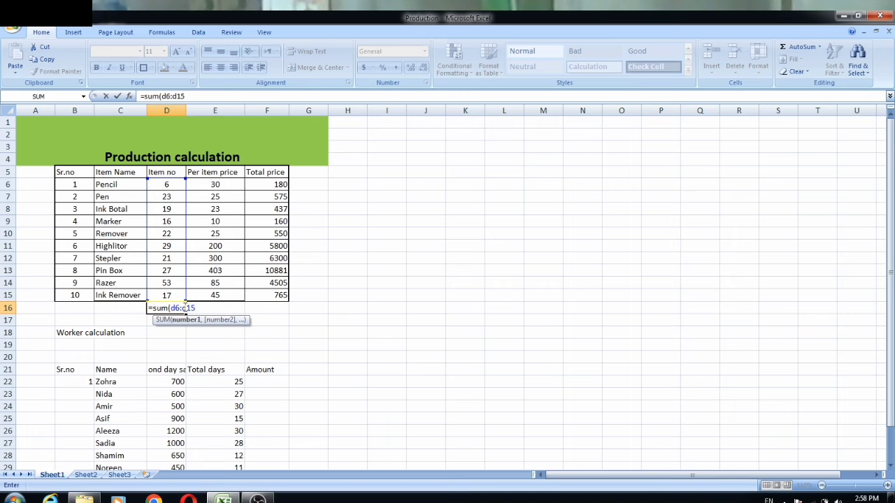
key(Return)
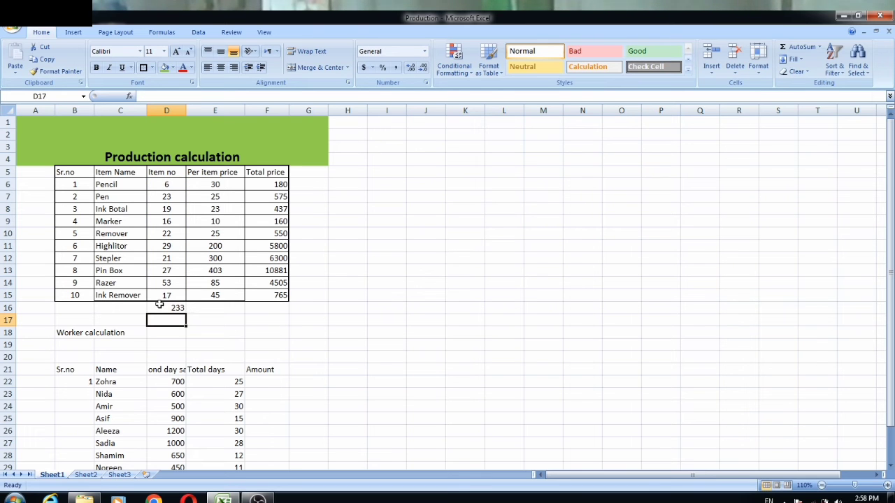
Step: Copy the D16 sum formula across to E16 and F16
click(180, 307)
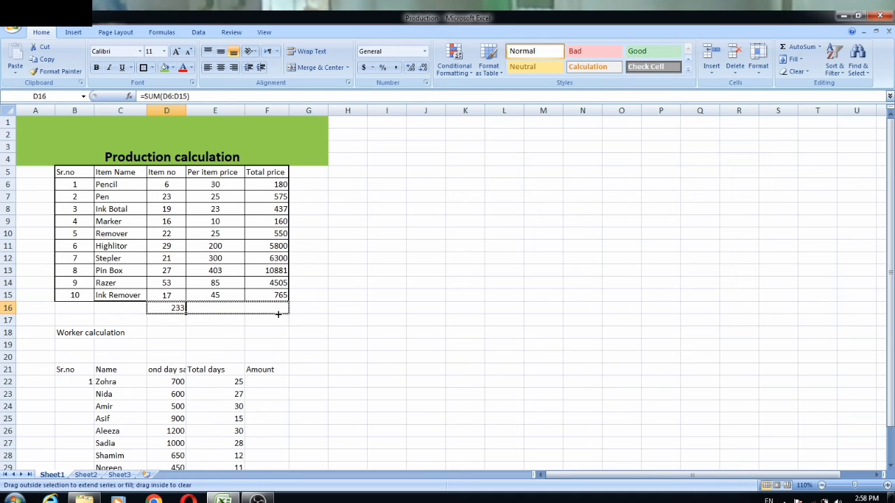
drag(186, 314, 285, 316)
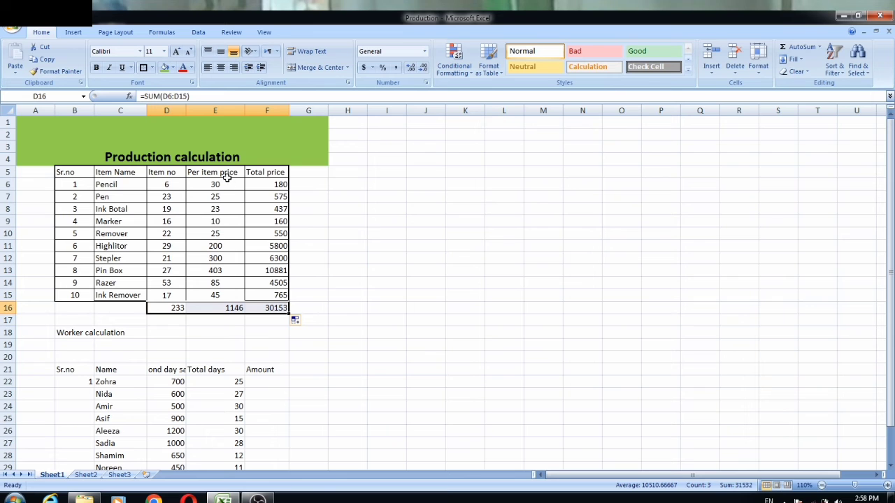
click(216, 309)
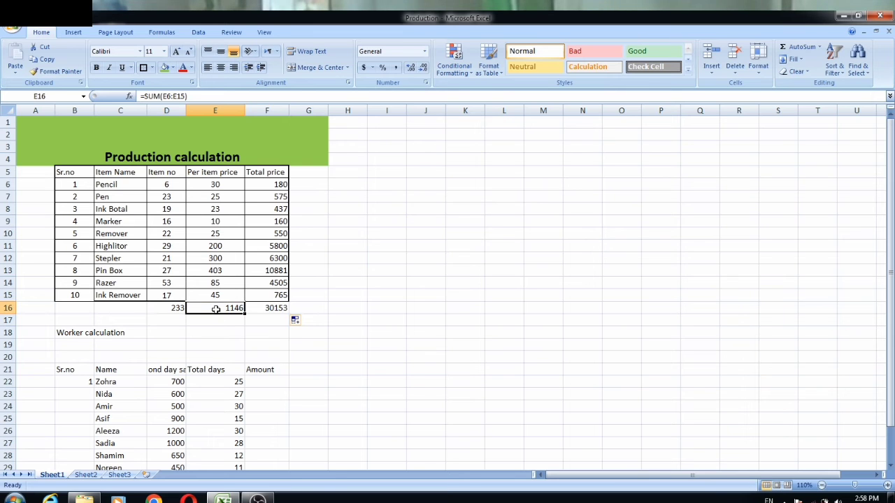
click(163, 310)
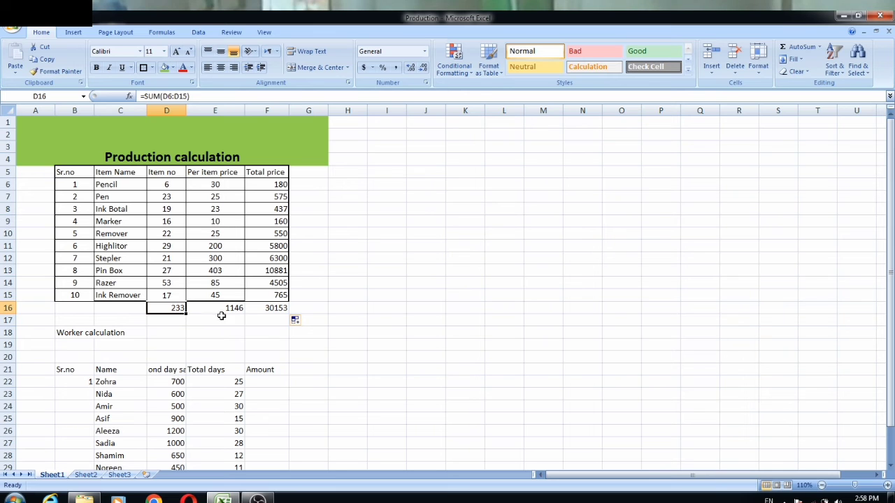
Step: Fill the Item no total in D16 orange
click(173, 69)
click(180, 151)
click(232, 311)
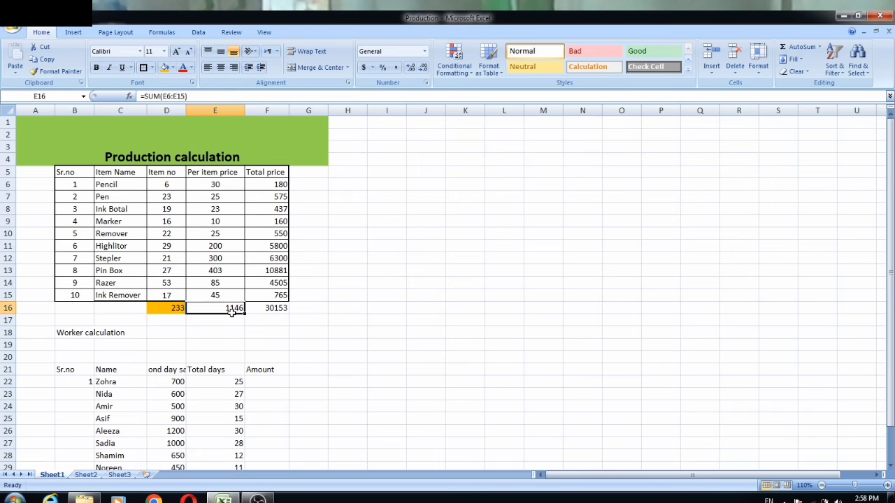
Step: Fill the Per item price total in E16 blue
click(167, 72)
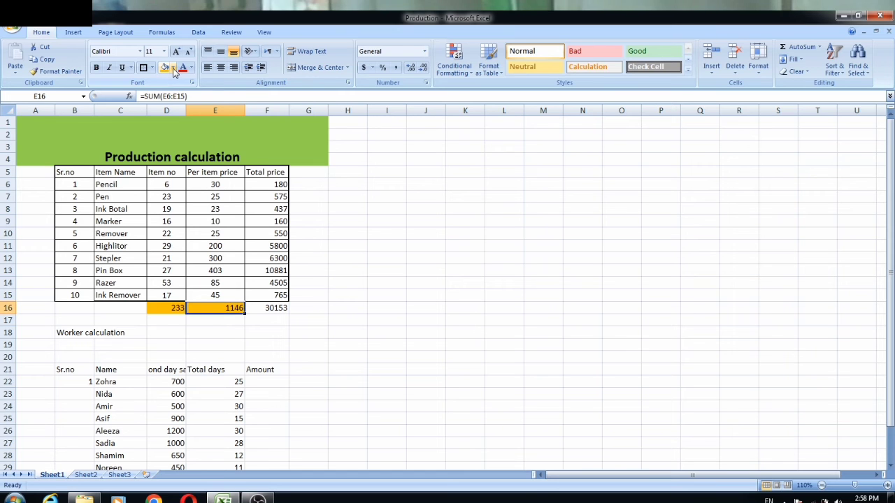
click(174, 69)
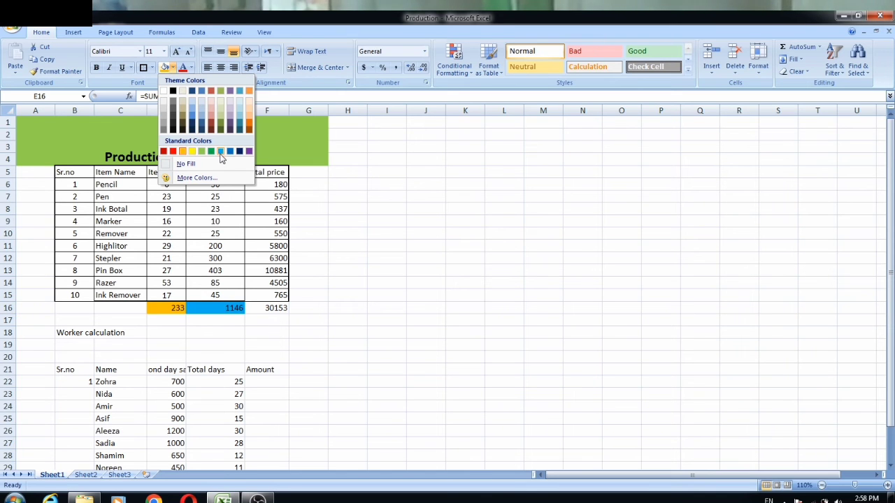
click(220, 153)
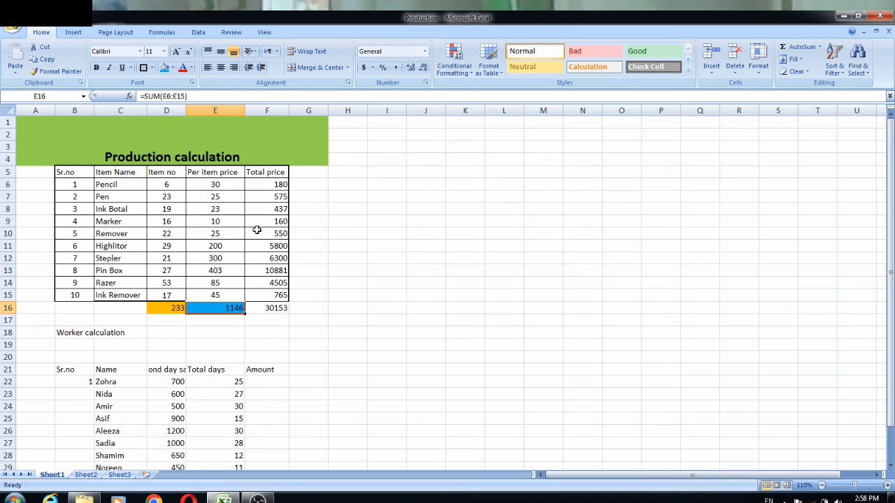
click(277, 312)
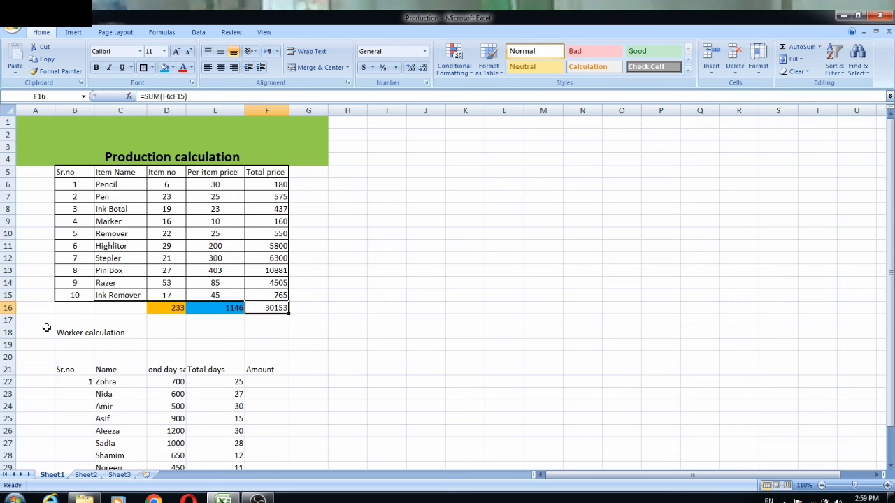
Step: Merge and centre A18:F20 for the Worker calculation heading, enlarged to size 14
drag(46, 327, 267, 356)
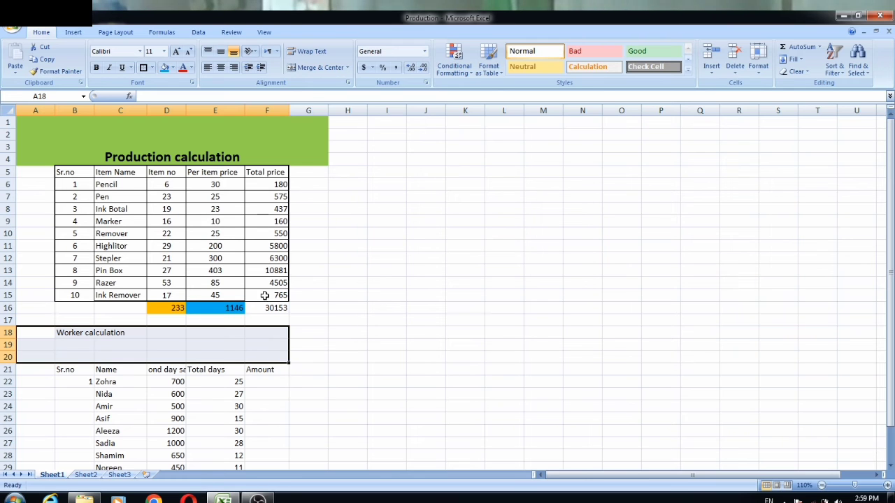
click(312, 71)
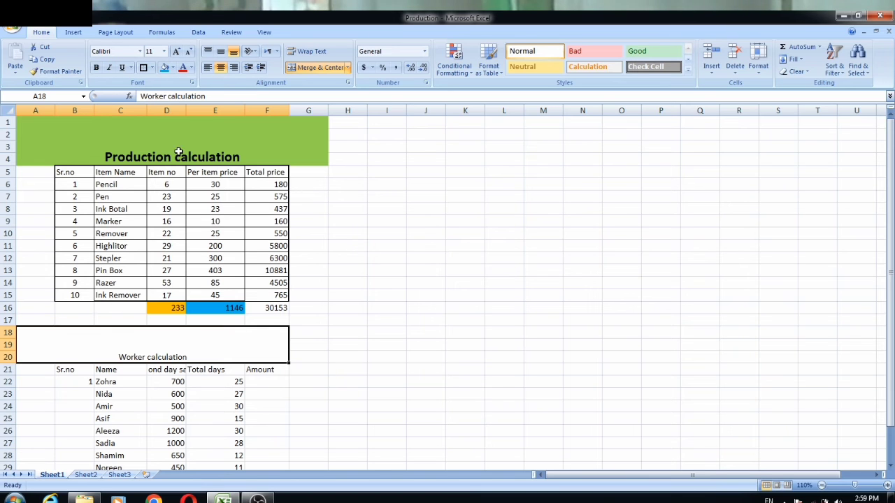
click(177, 52)
click(177, 53)
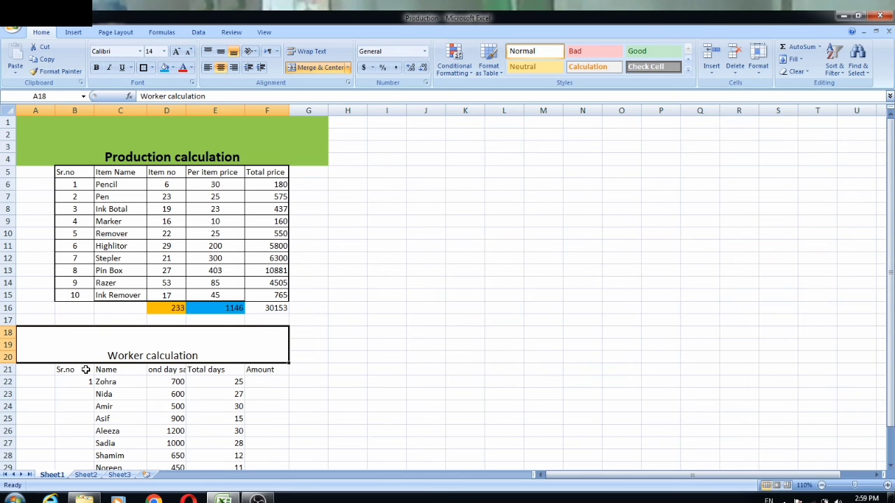
key(Down)
key(Down)
key(Down)
key(Down)
key(Down)
key(Down)
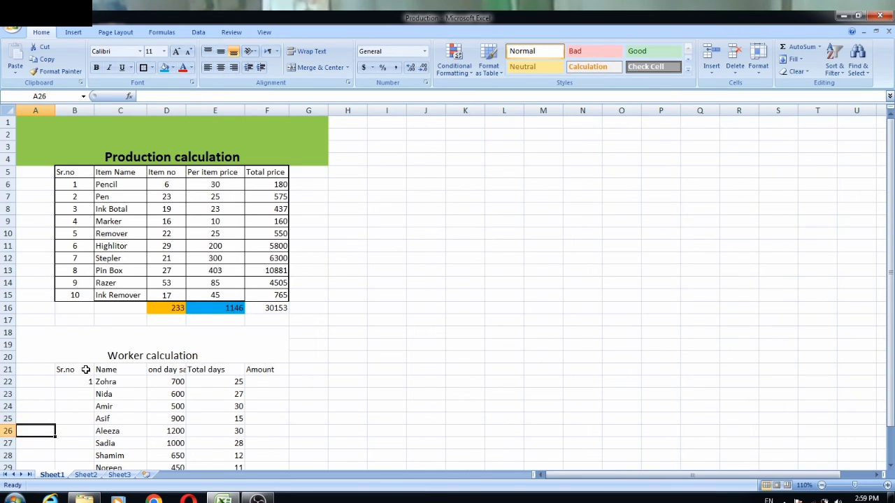
key(Down)
key(Down)
Step: Zoom the sheet to 140% and AutoFit column D so its day-salary header shows fully
key(Down)
key(Down)
key(Down)
key(Down)
key(Down)
key(Down)
key(Down)
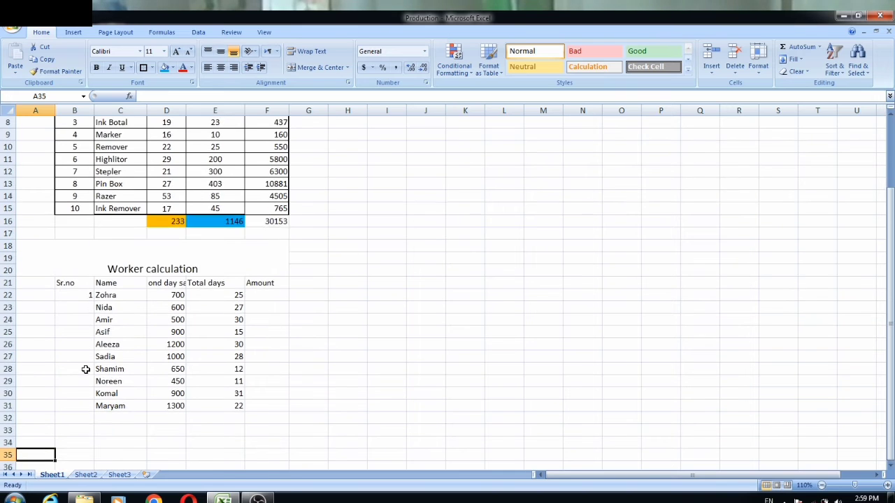
key(Down)
key(Down)
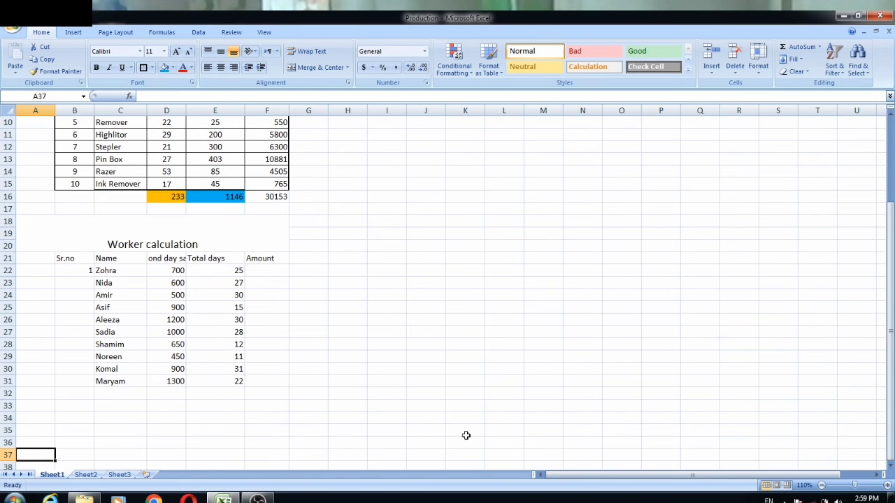
click(887, 485)
click(888, 485)
click(887, 486)
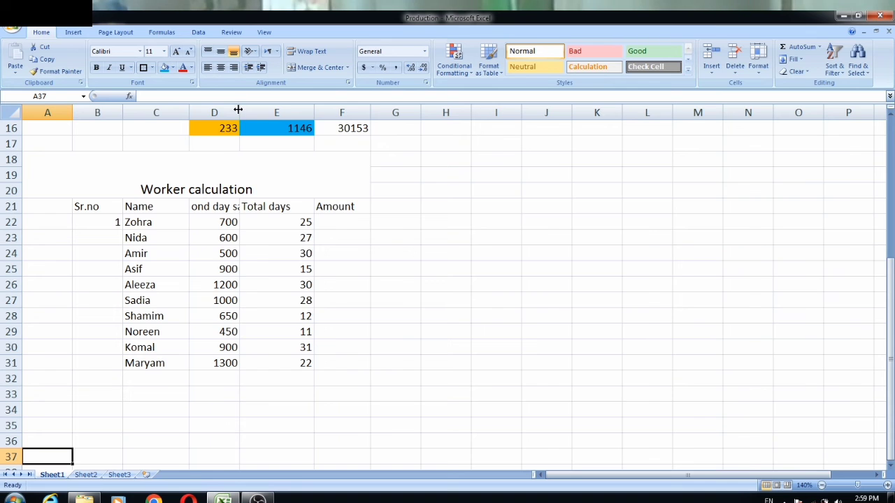
double_click(238, 112)
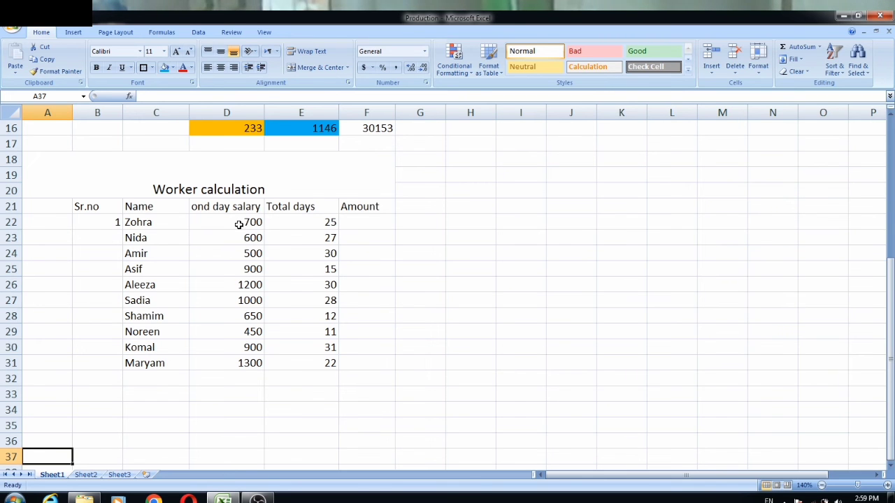
Step: Centre the daily salary values in D22:D31
mouse_move(237, 223)
mouse_down()
mouse_move(242, 358)
mouse_move(255, 240)
mouse_up()
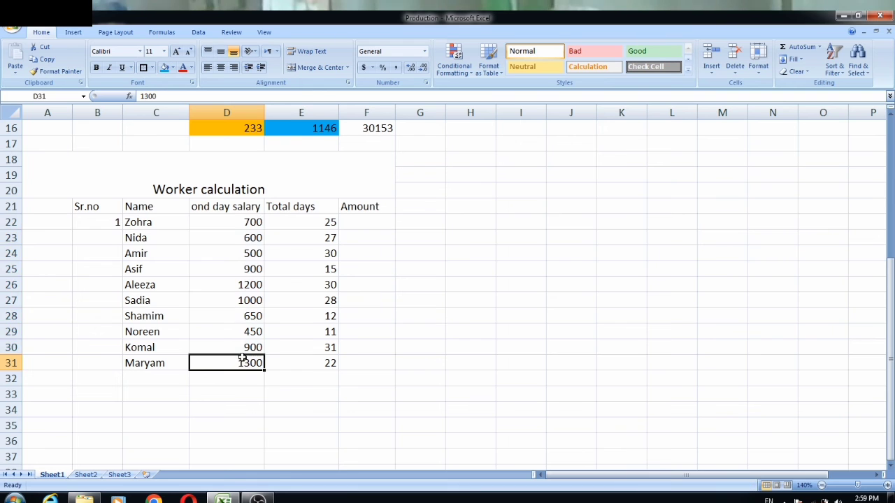
click(258, 221)
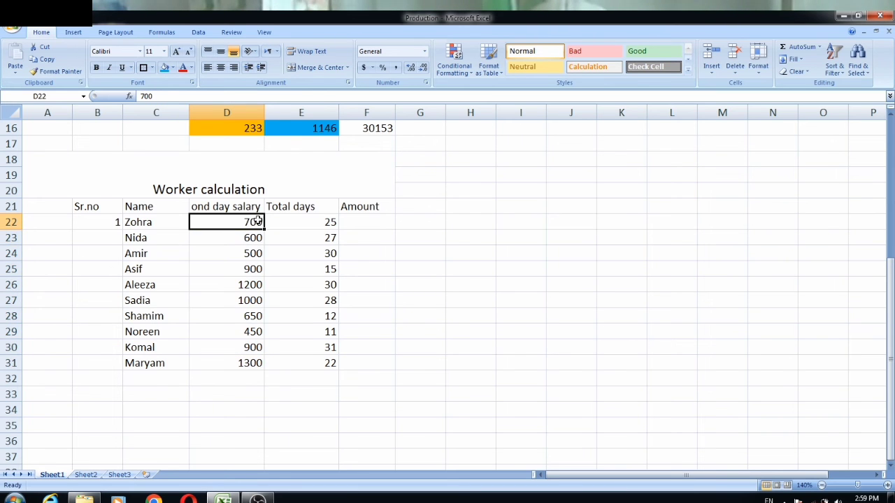
drag(257, 221, 250, 363)
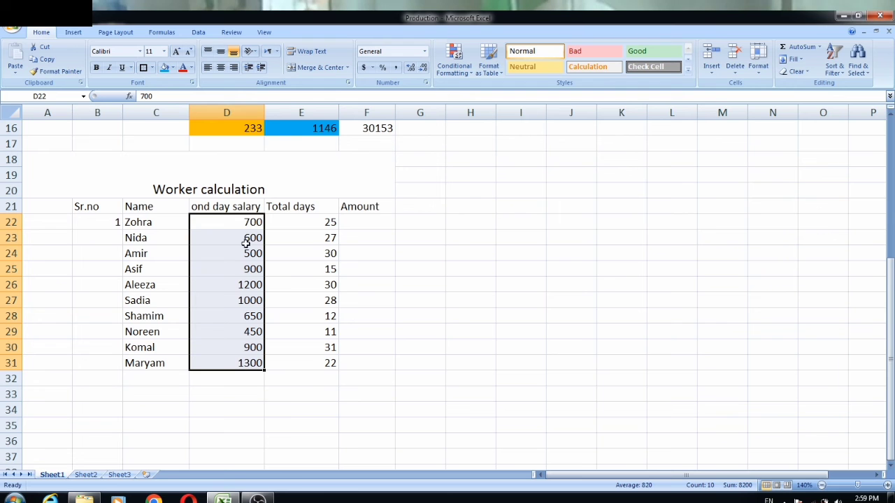
click(221, 67)
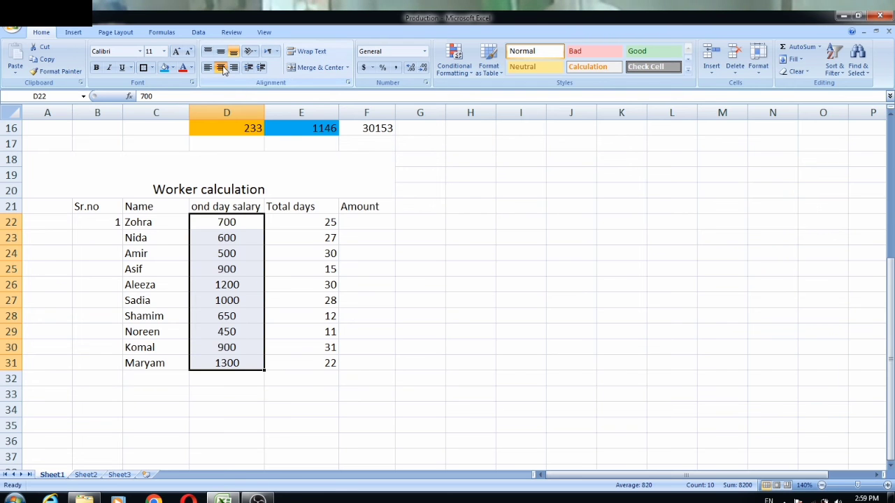
Step: Centre the Total days values in E22:E31
click(327, 222)
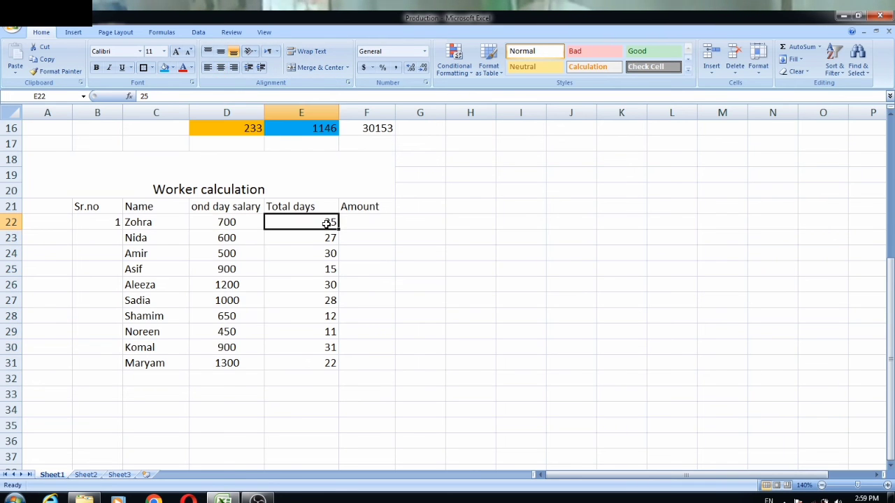
drag(327, 222, 330, 363)
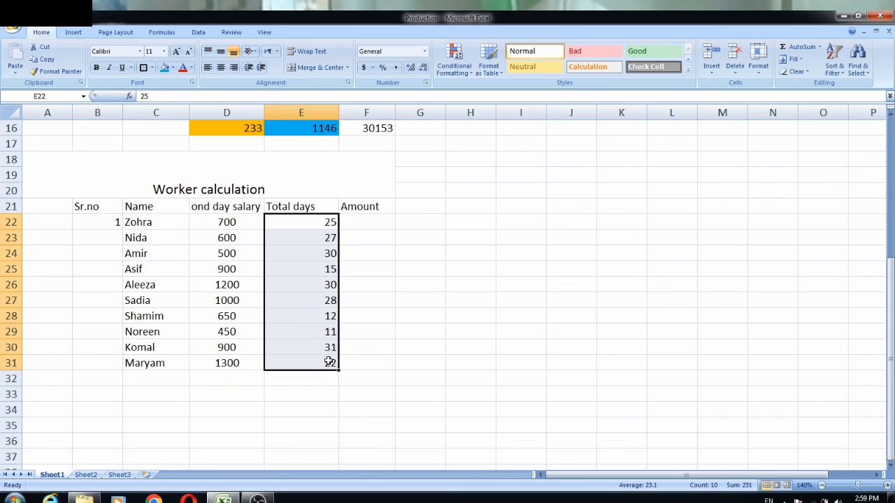
click(220, 68)
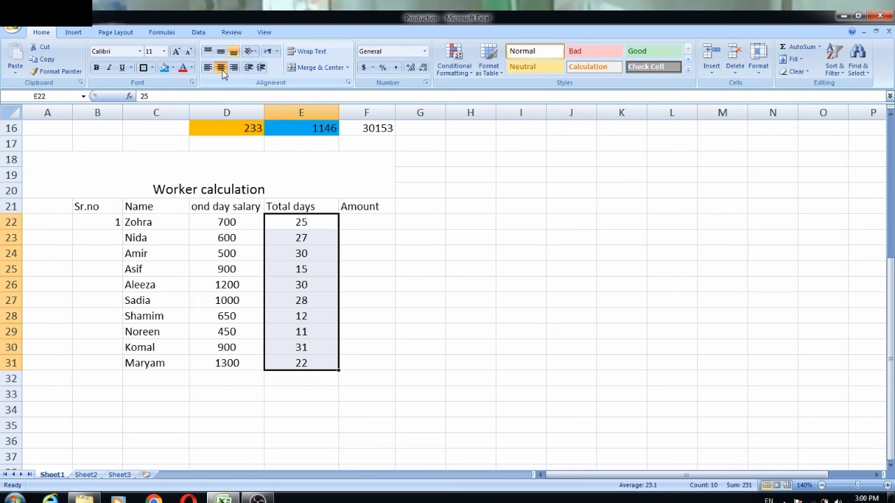
click(101, 227)
Step: Enter 2 in B23 under the 1, then fill the series down through B31
click(105, 236)
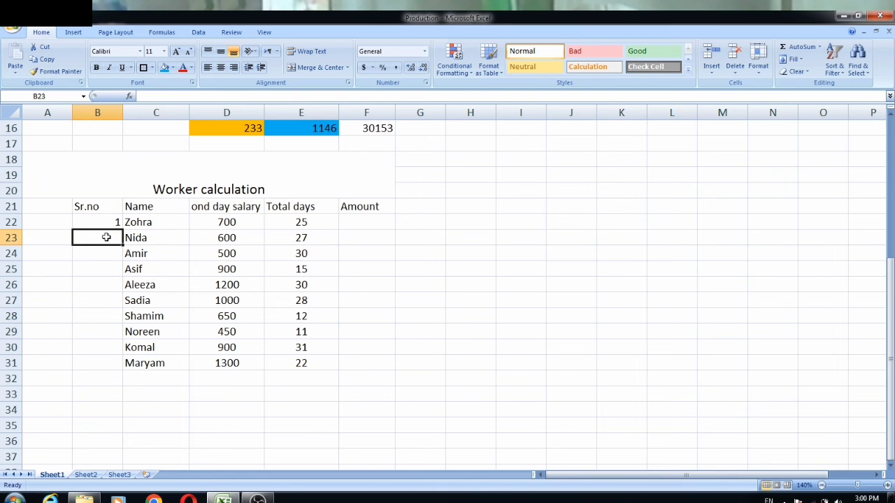
text(2)
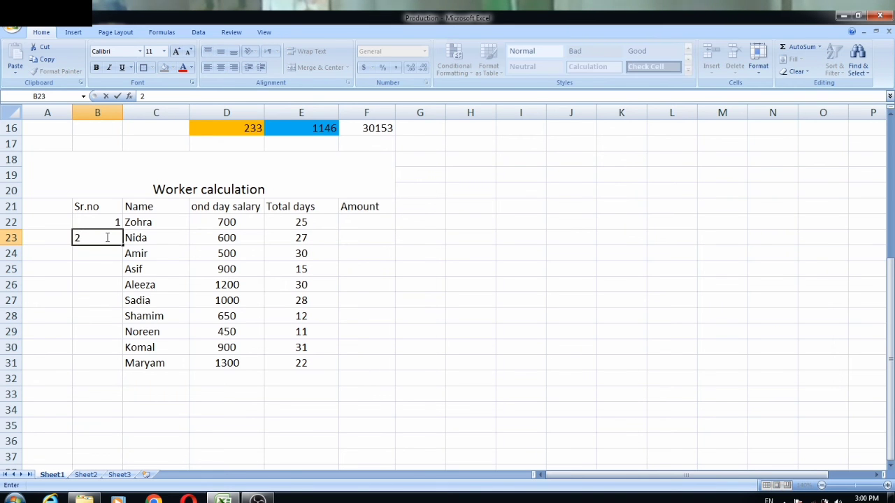
key(Return)
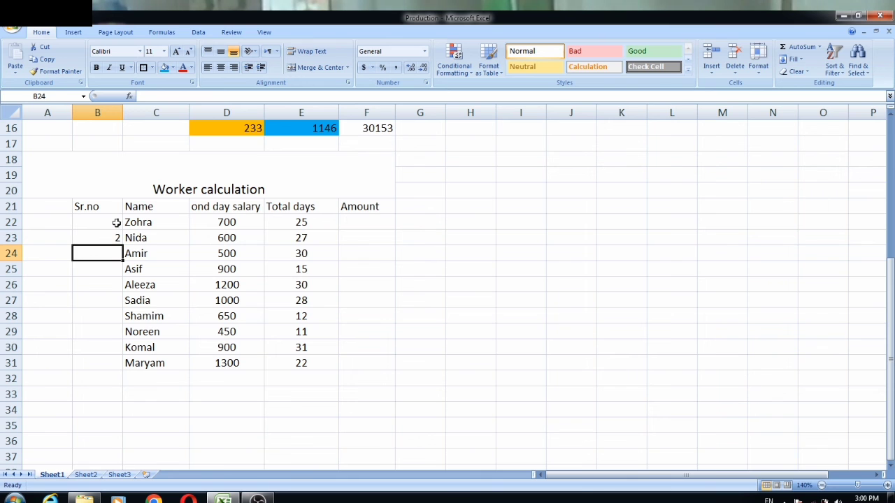
click(116, 223)
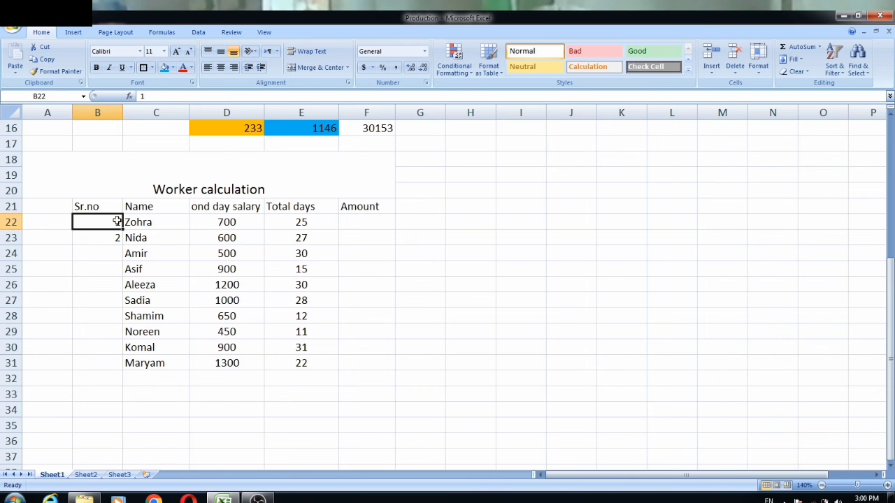
drag(116, 222, 125, 368)
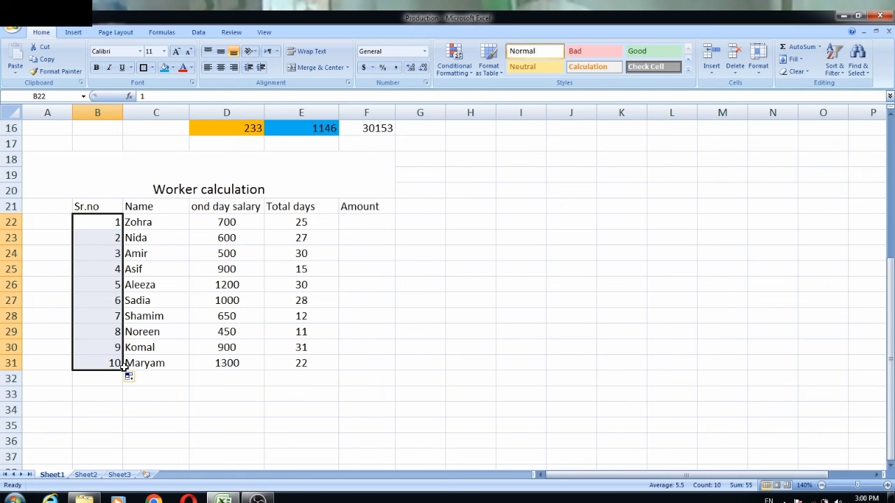
click(189, 362)
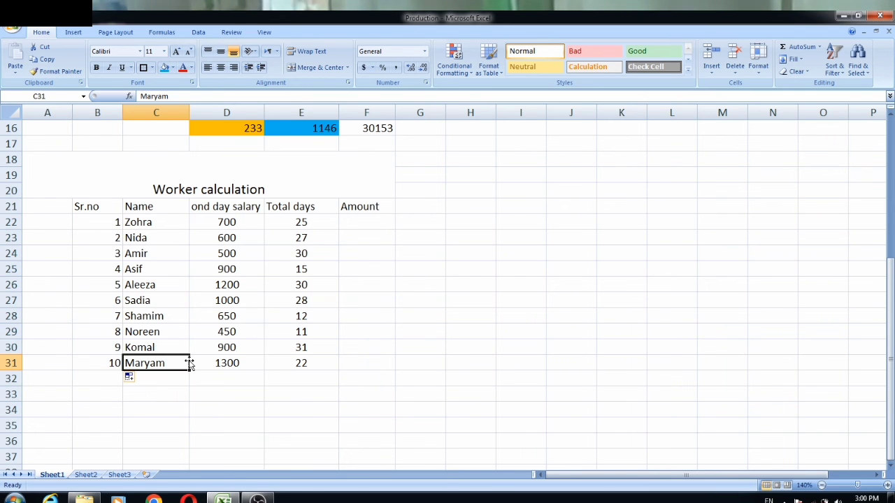
click(189, 363)
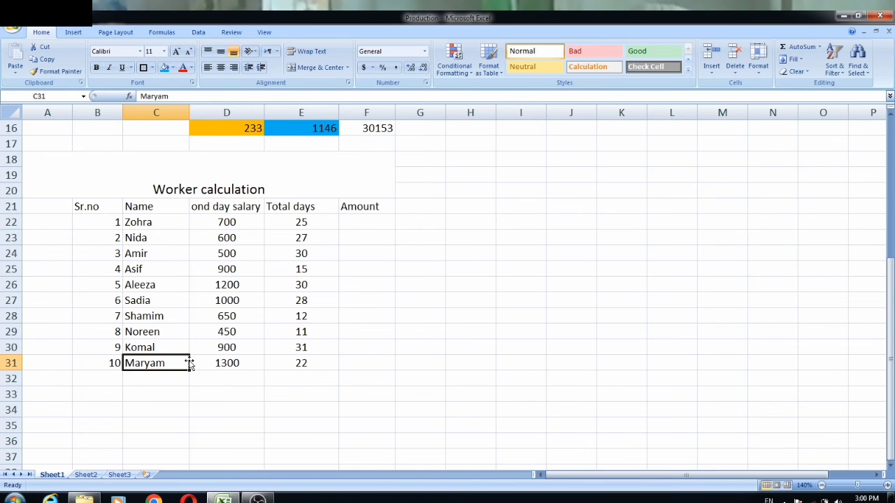
click(166, 221)
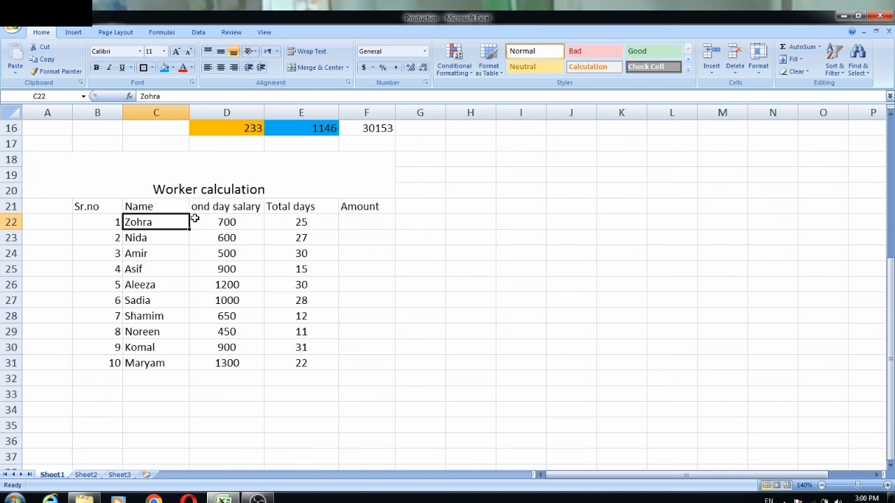
click(222, 222)
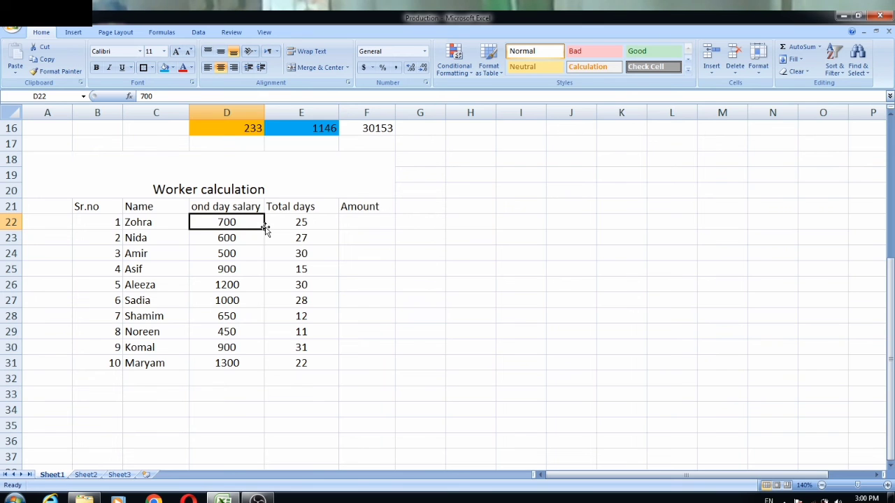
click(296, 223)
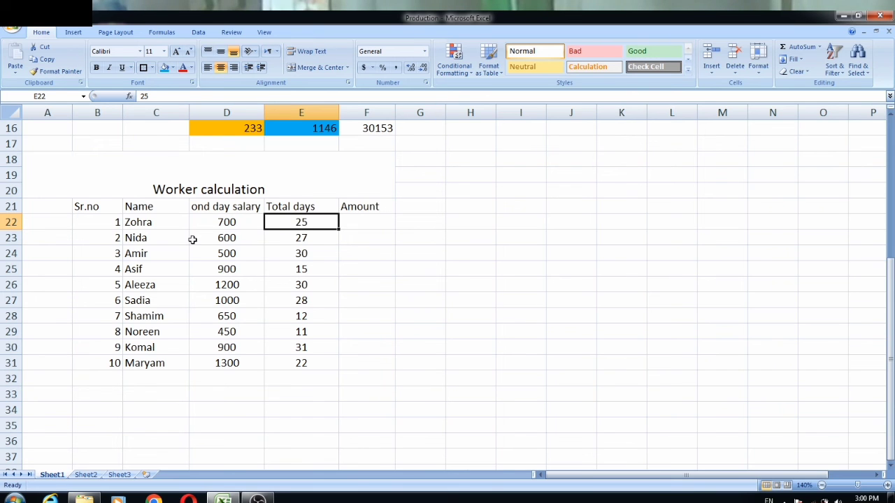
click(148, 240)
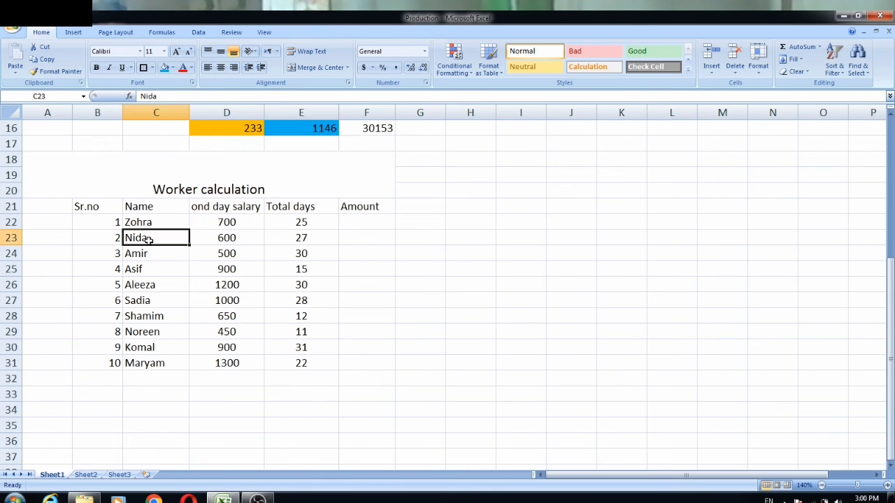
click(216, 238)
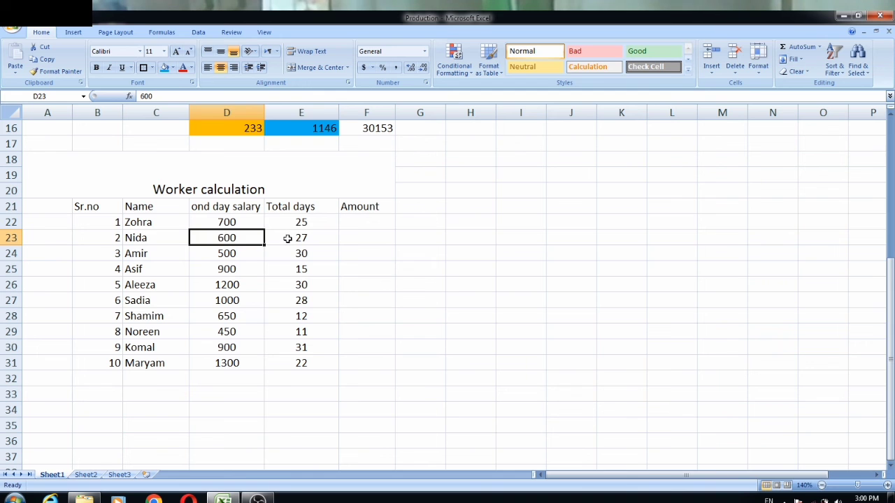
click(288, 239)
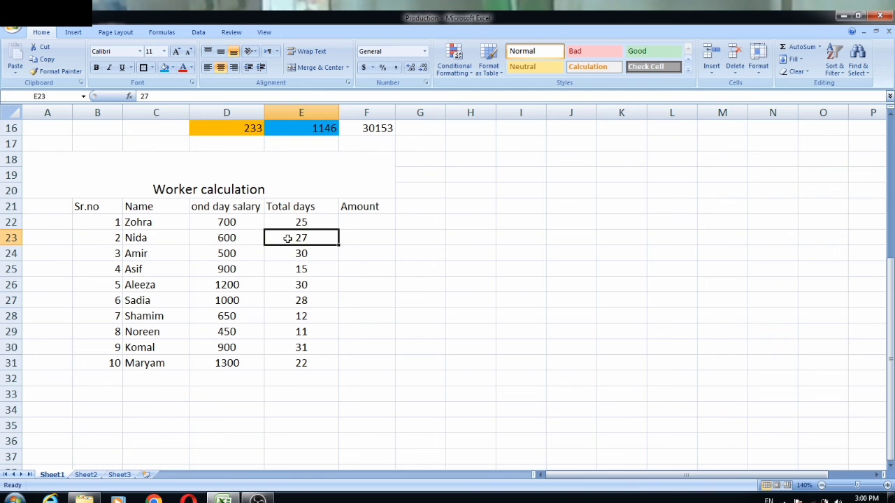
click(143, 255)
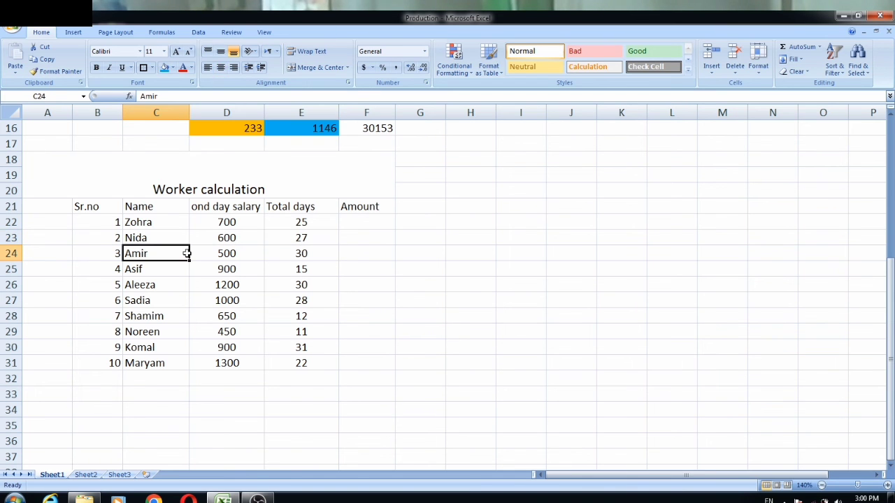
click(213, 255)
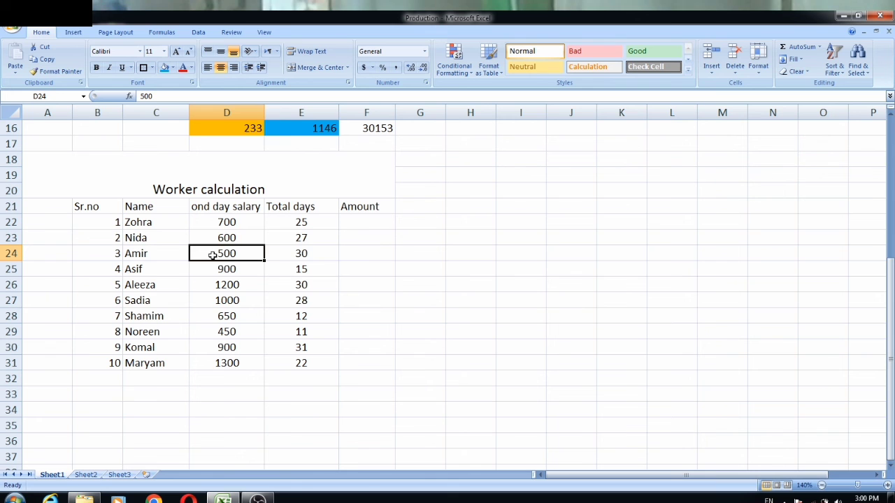
click(281, 255)
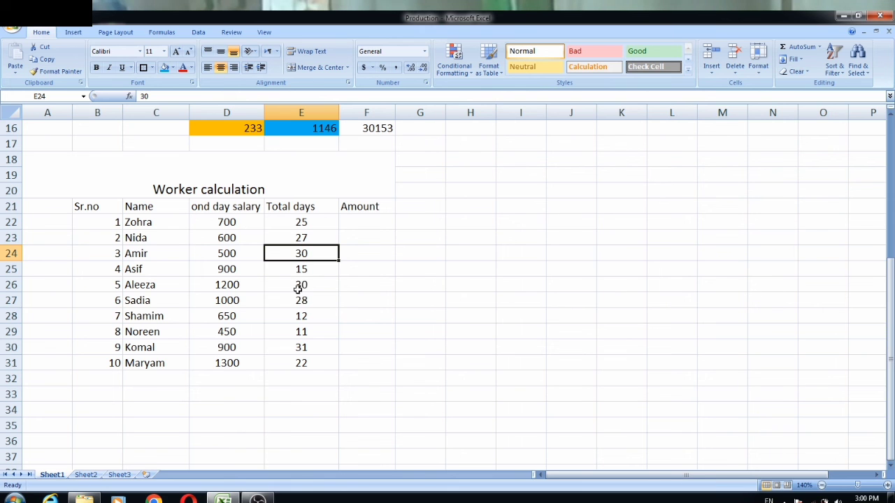
click(363, 221)
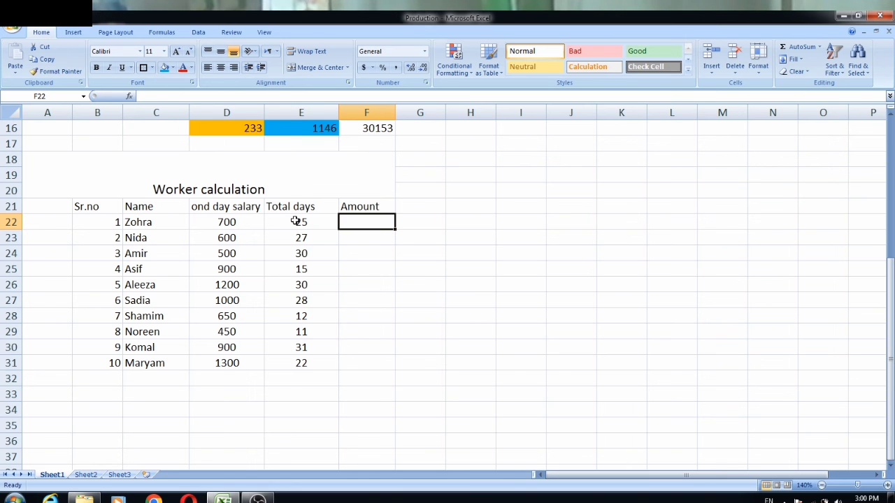
Step: Enter =D22*E22 in F22 and copy it down to F31, giving 17500 through 28600
text(=)
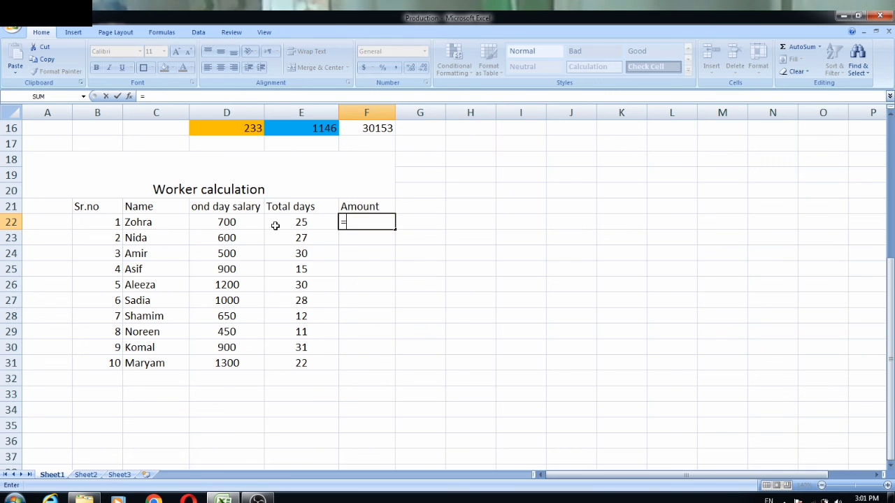
text(d22)
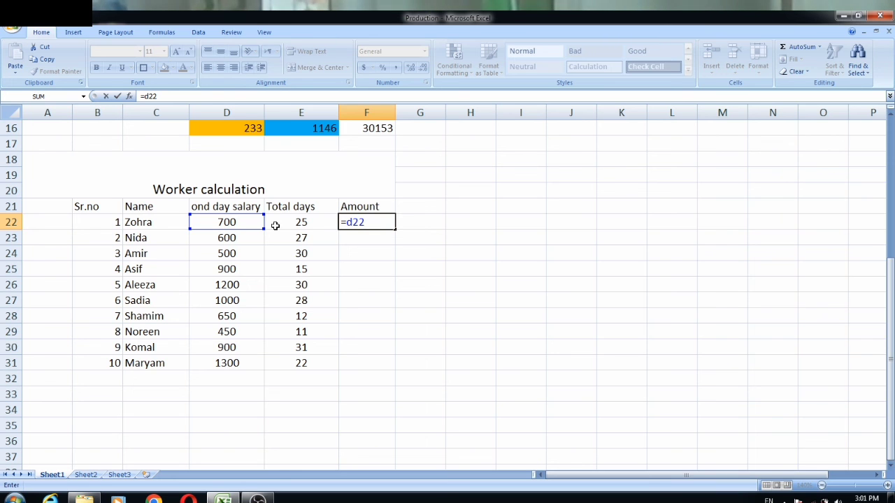
text(*)
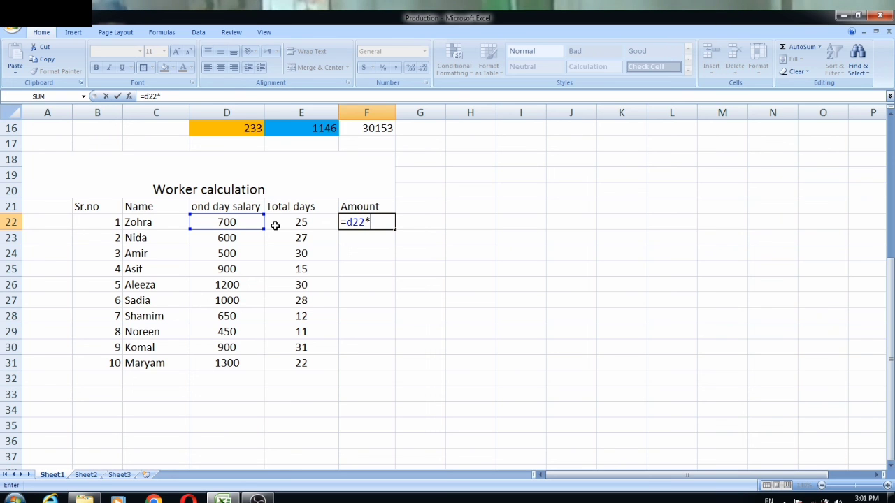
text(e)
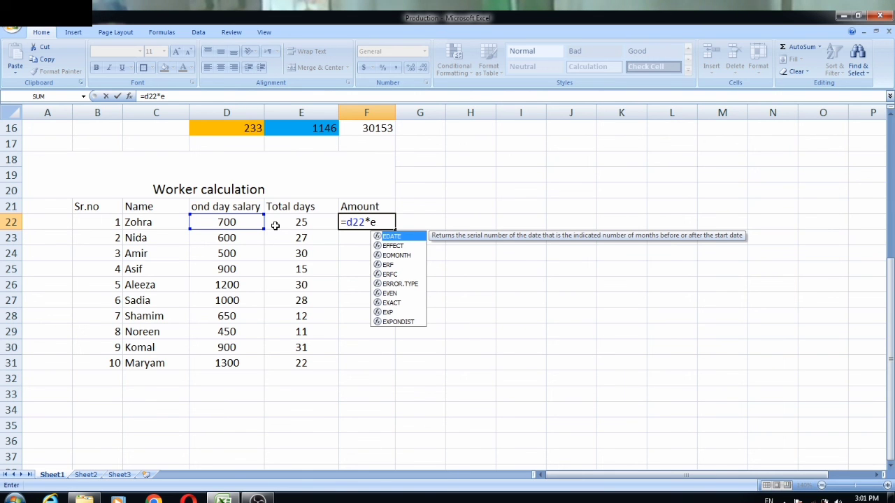
text(22)
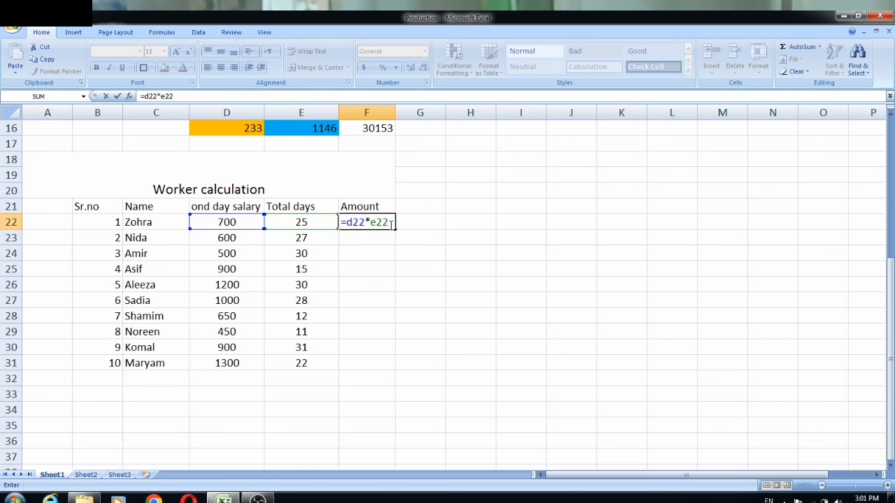
key(Return)
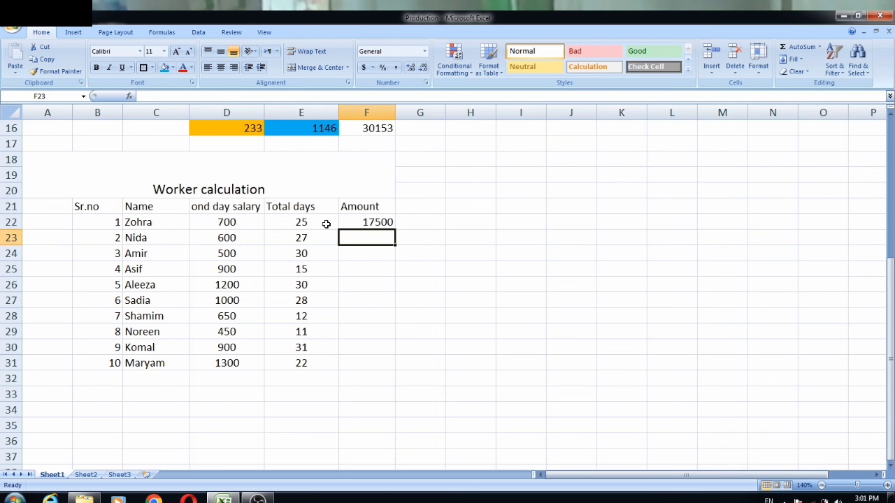
click(361, 222)
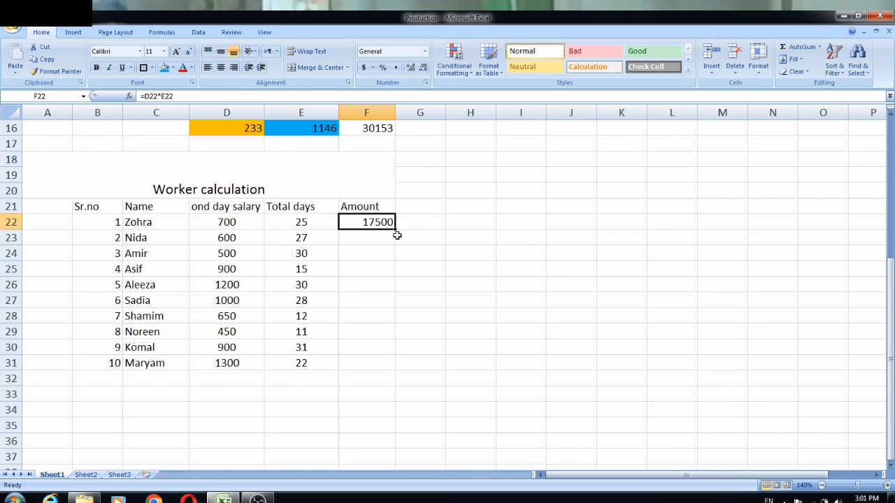
drag(394, 228, 384, 364)
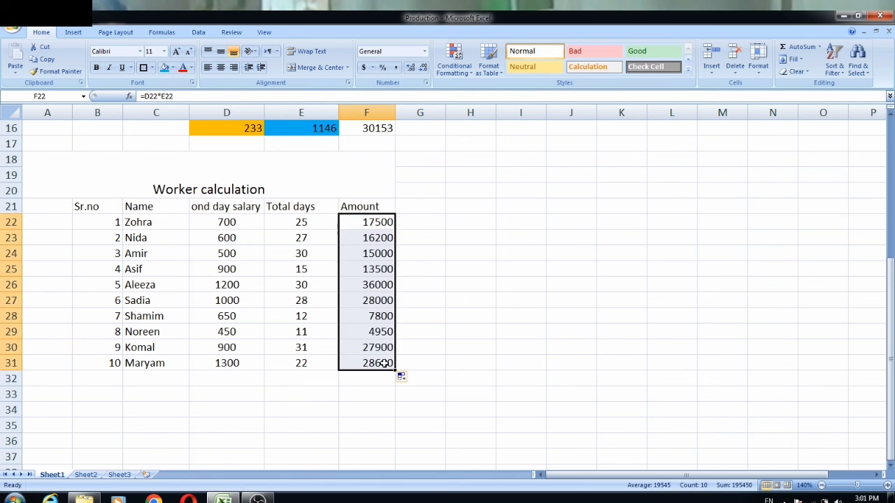
Step: Enter =sum(d22*d31 in D32 under the daily salary column, returning 910000
click(362, 327)
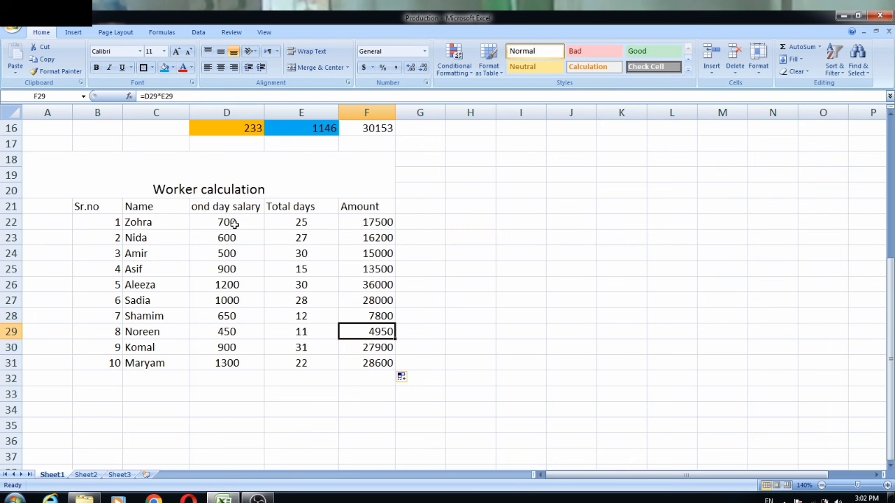
click(232, 380)
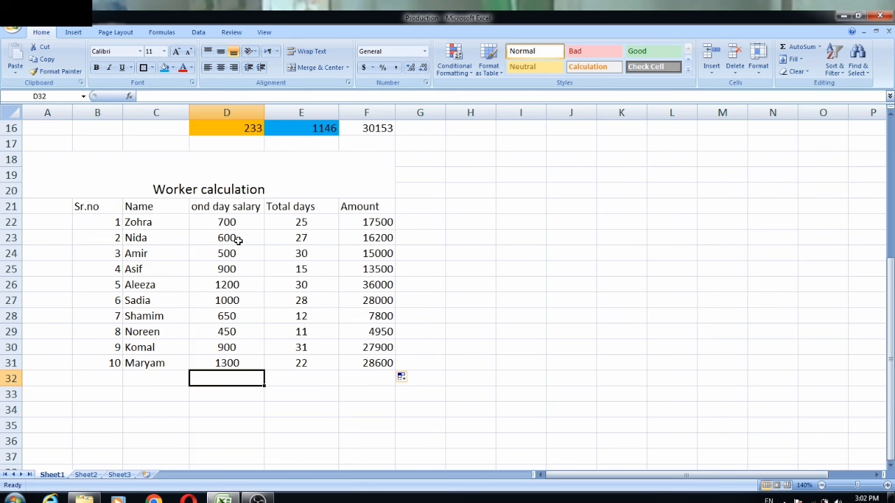
text(=)
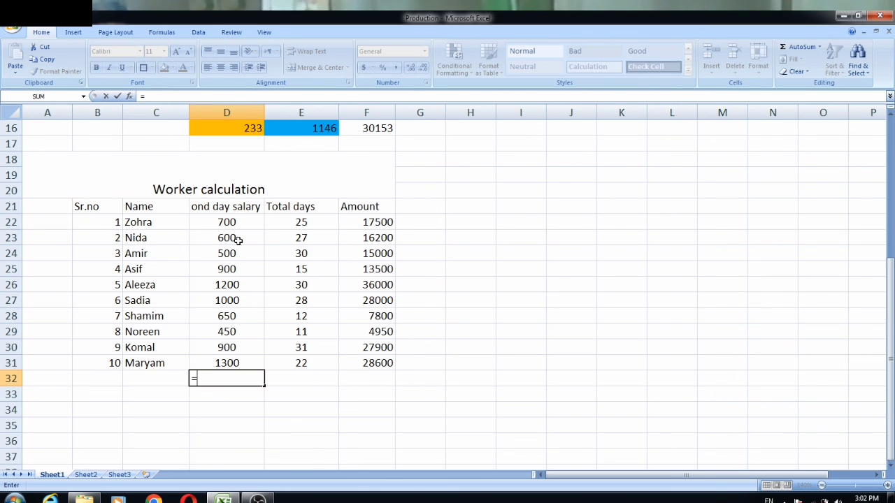
text(s)
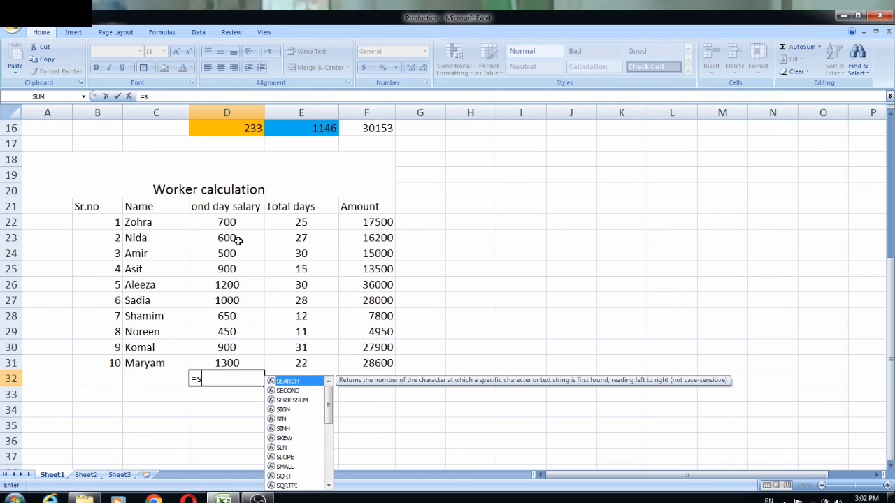
text(um)
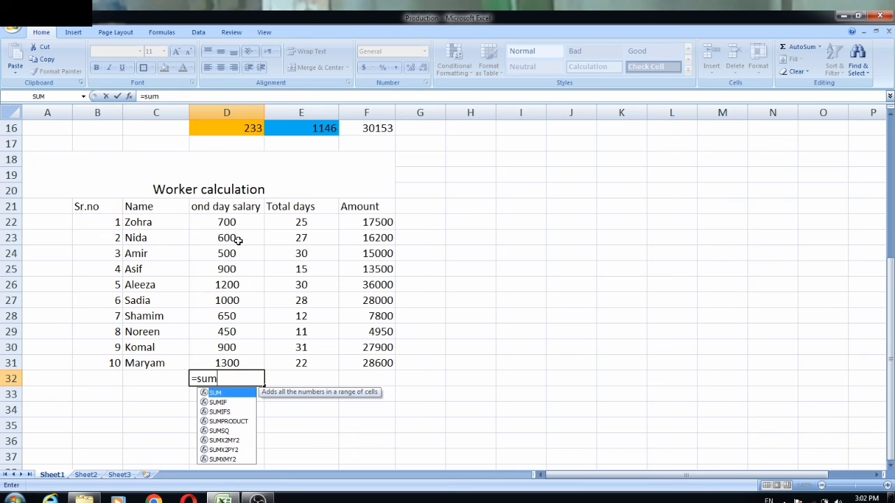
text(()
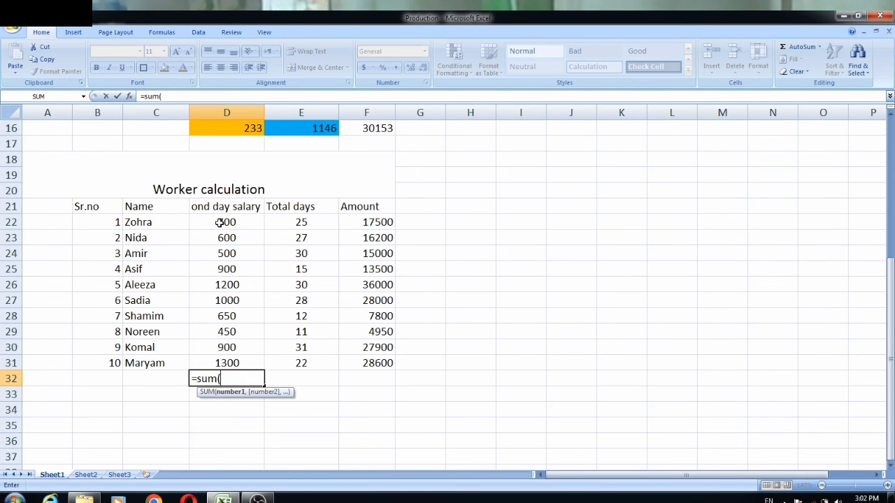
text(d22)
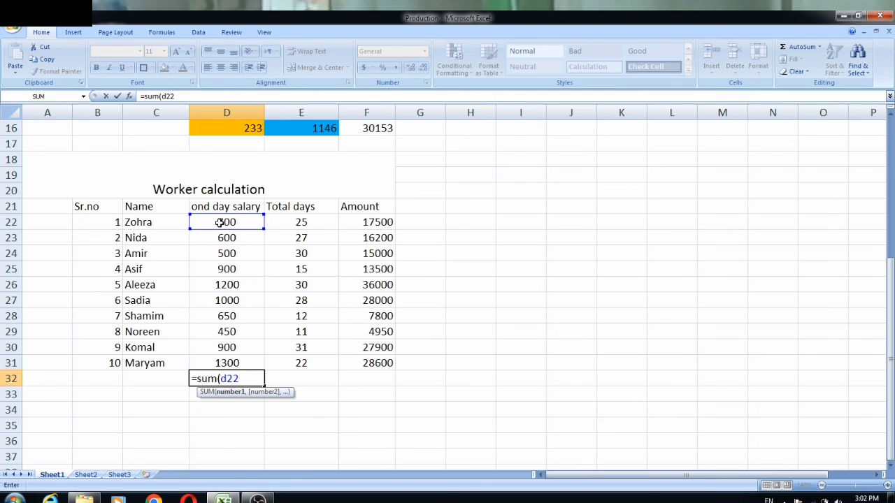
text(*)
text(d31)
key(Return)
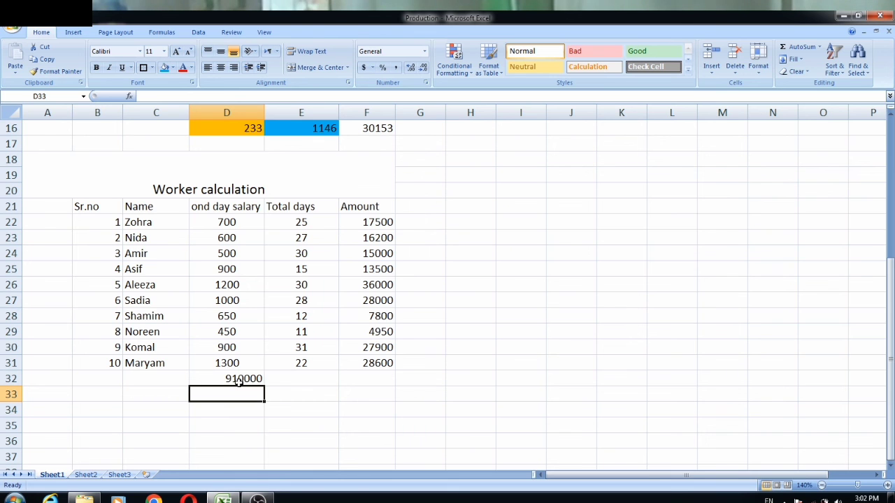
Step: Copy the D32 total formula across row 32 to F32, so E32 shows 550
click(245, 378)
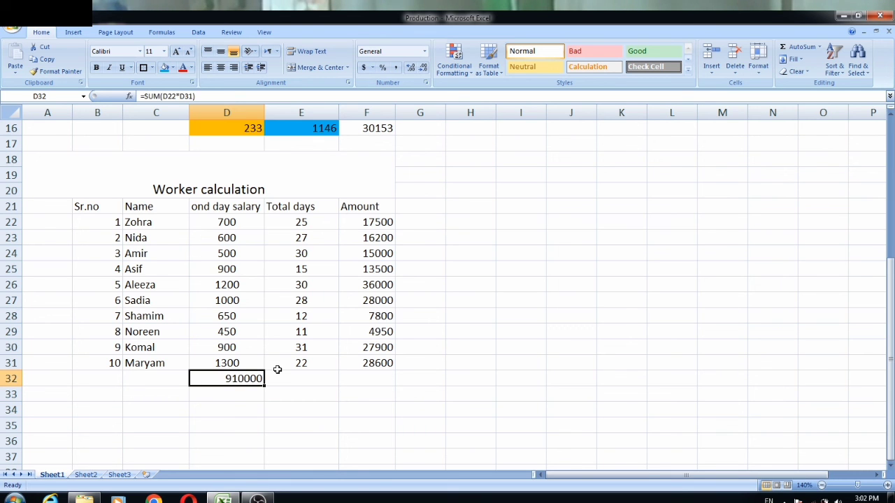
click(248, 351)
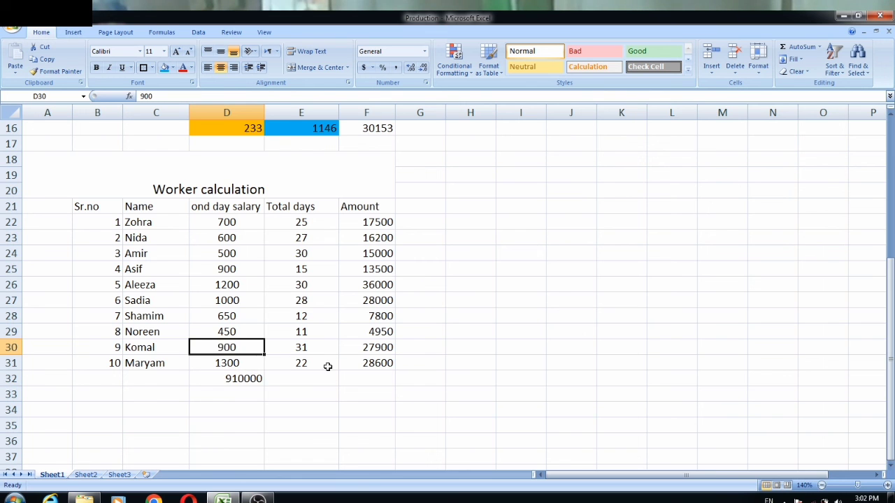
drag(297, 363, 254, 378)
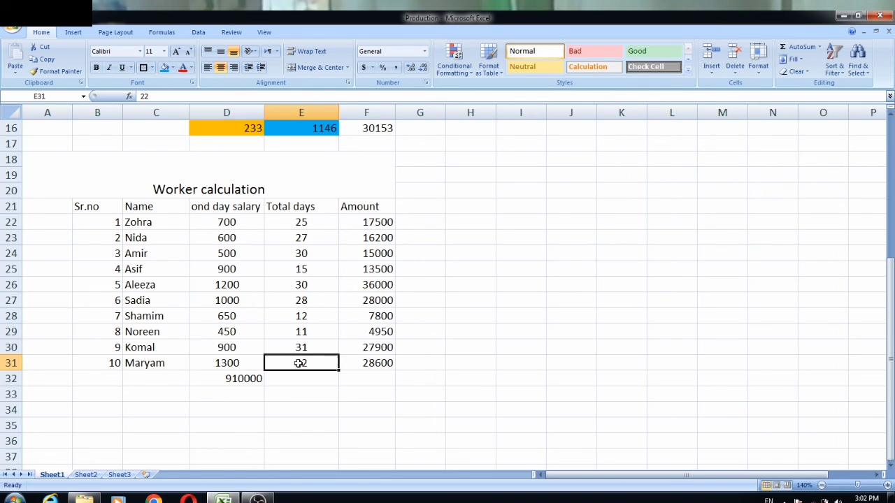
click(253, 378)
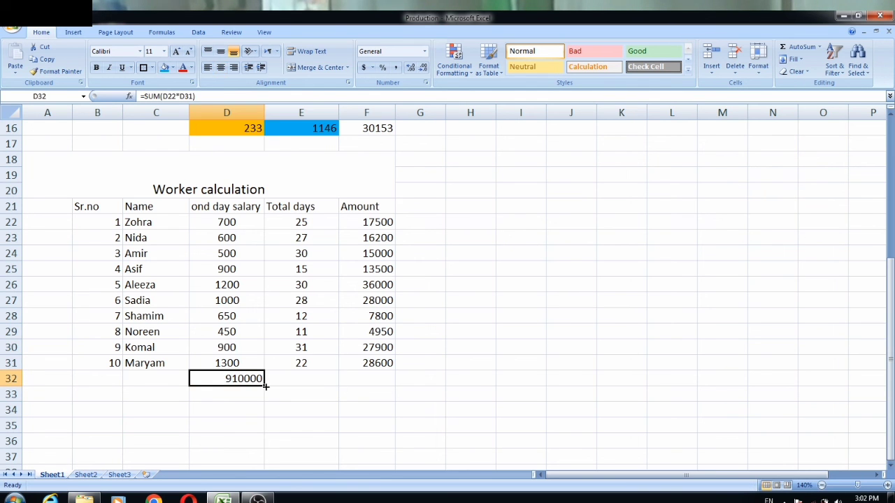
drag(264, 385, 379, 380)
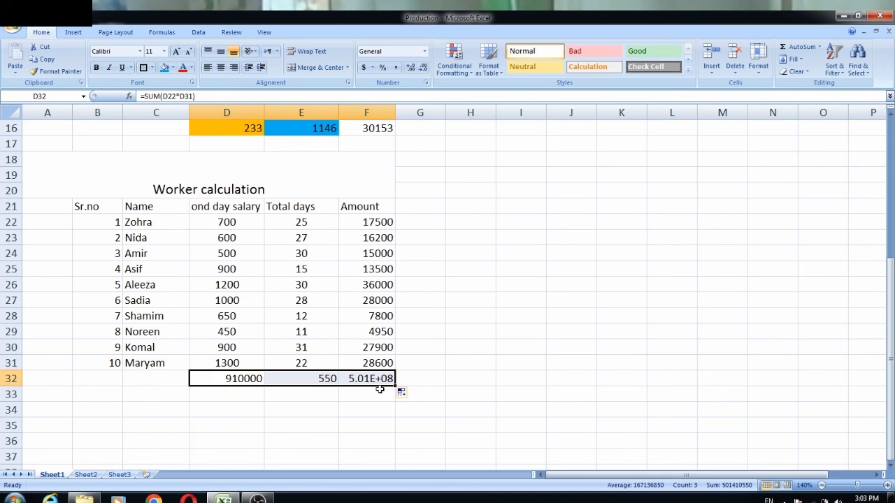
Step: Check F32's formula and clear its incorrect 5.01E+08 result
double_click(371, 380)
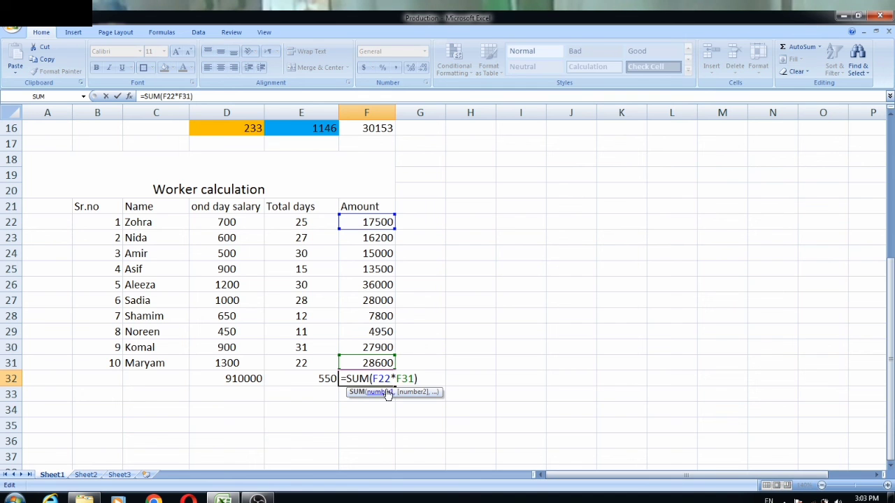
click(377, 407)
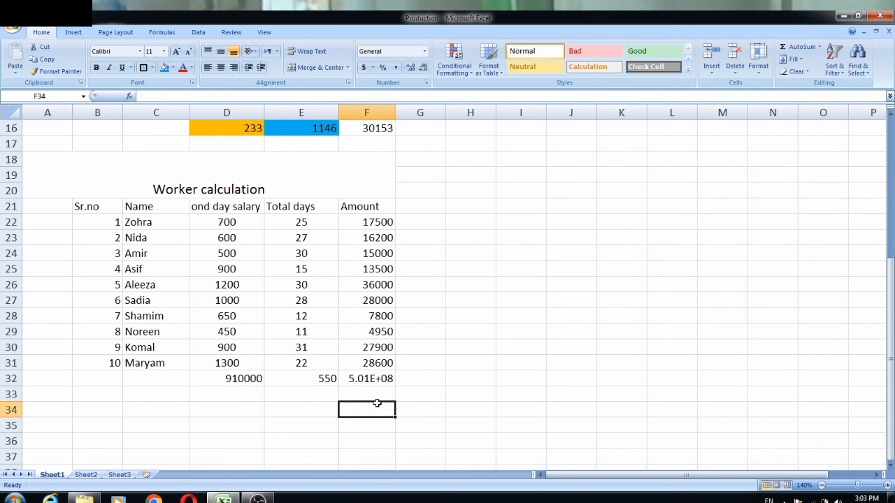
click(374, 379)
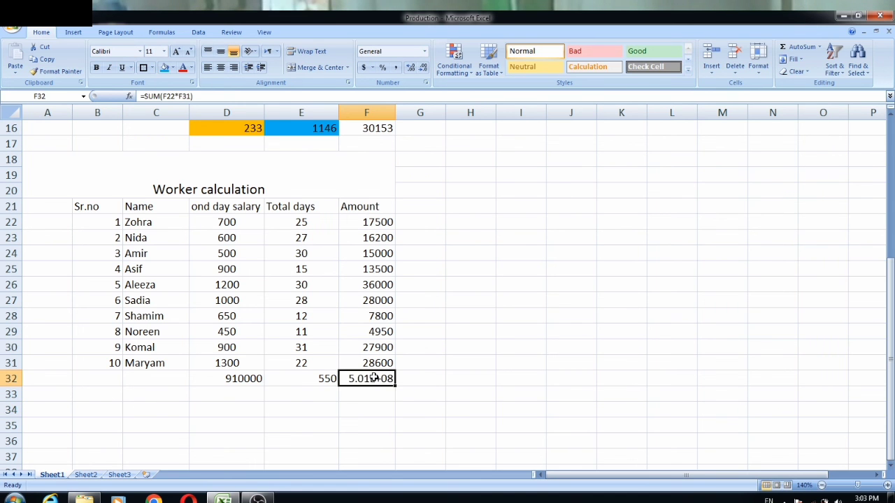
key(Delete)
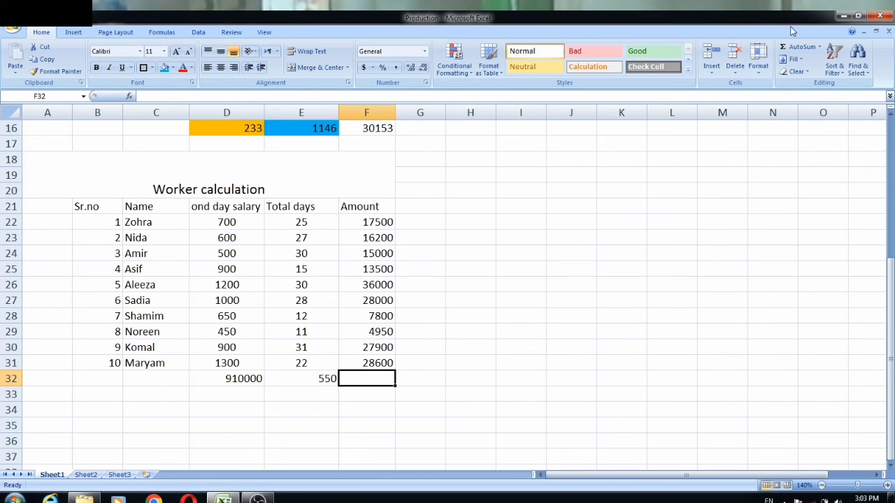
Step: AutoSum F22:F31 into F32 for an Amount total of 195450
click(785, 51)
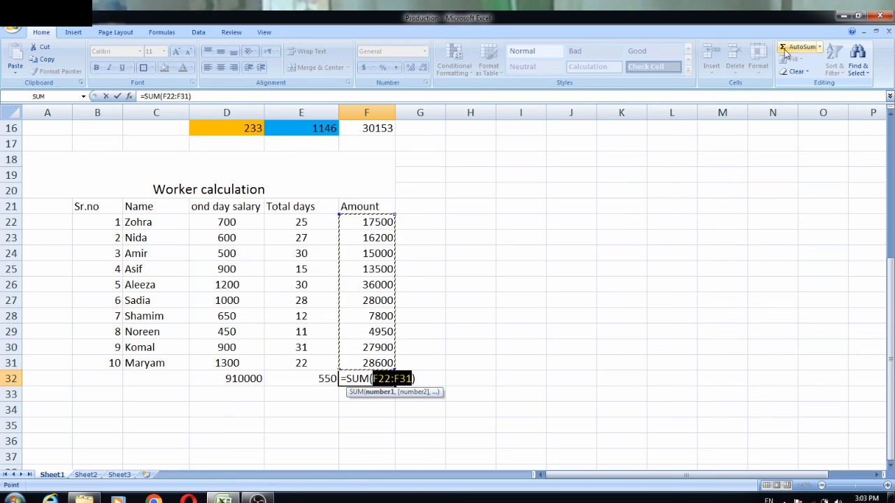
key(Return)
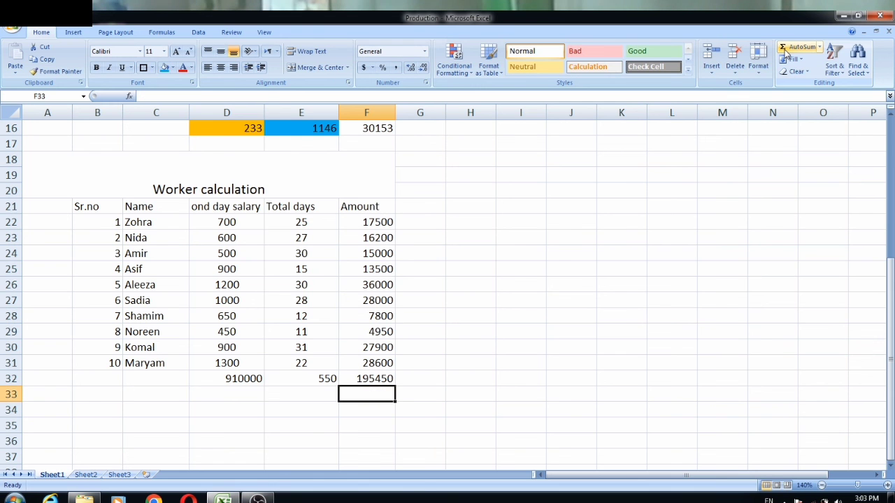